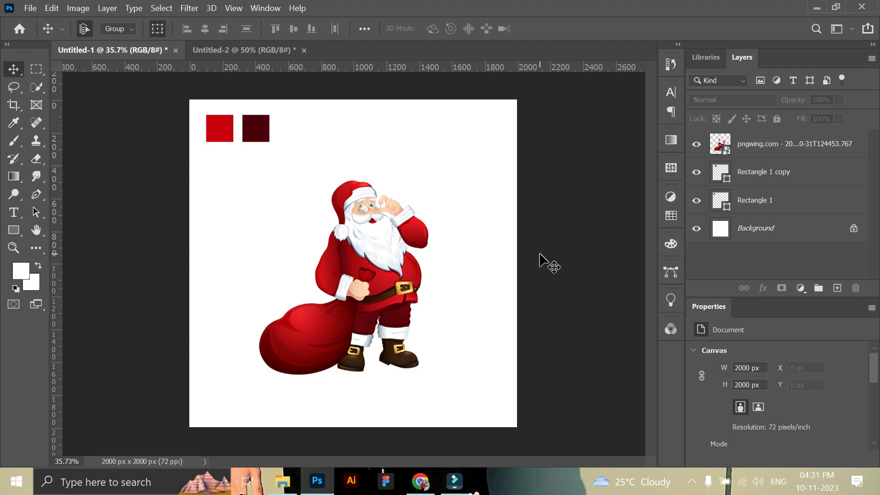
Duplicate the Background layer and open its layer style with a radial Gradient Overlay at 100% opacity and 150% scale
left_click_drag(775, 233, 837, 288)
left_click(763, 288)
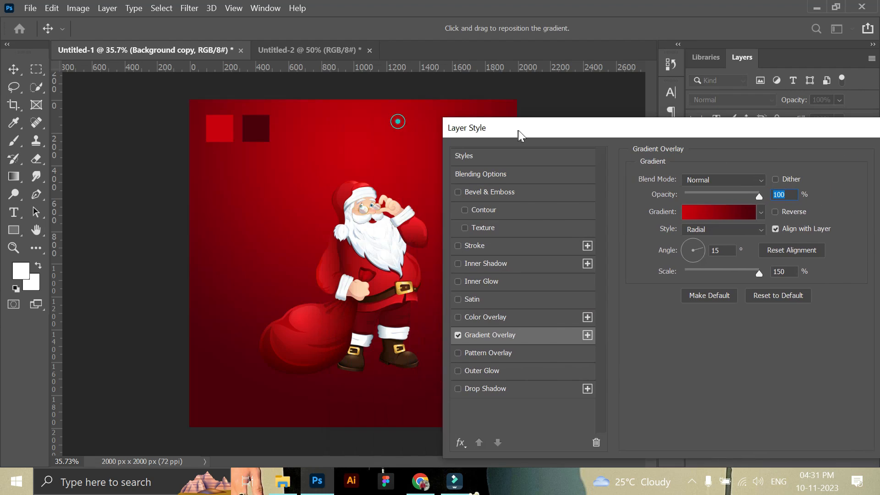
left_click_drag(518, 130, 529, 136)
Set the Gradient Overlay's first stop to c9000c and its last stop to 4b000c, sampled from the two swatch squares, and apply the style
left_click(737, 205)
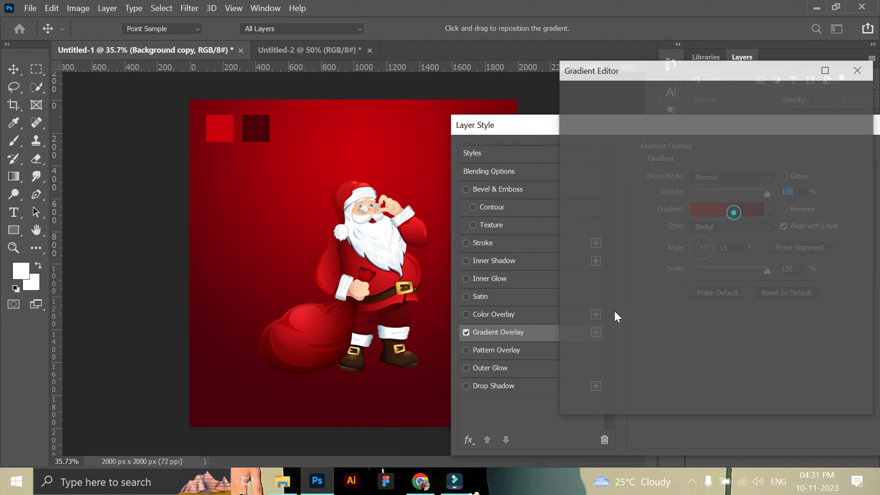
left_click(577, 322)
left_click(638, 379)
left_click(220, 128)
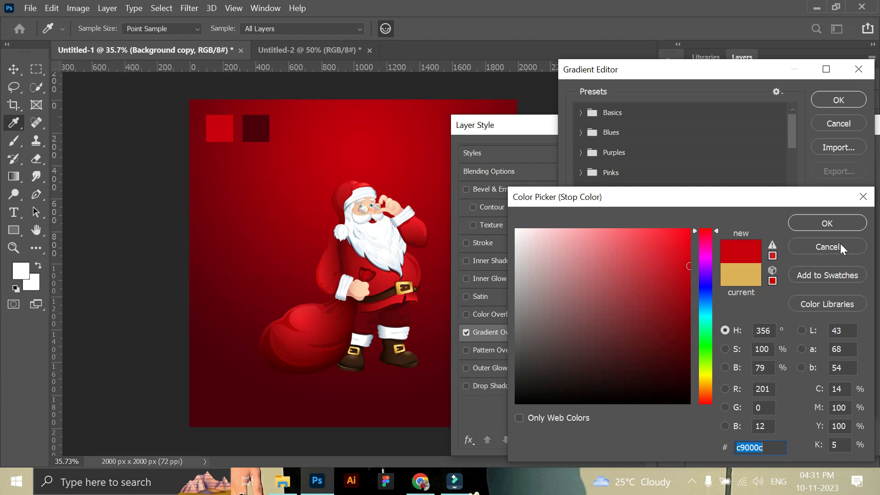
left_click(830, 223)
double_click(853, 321)
left_click(255, 128)
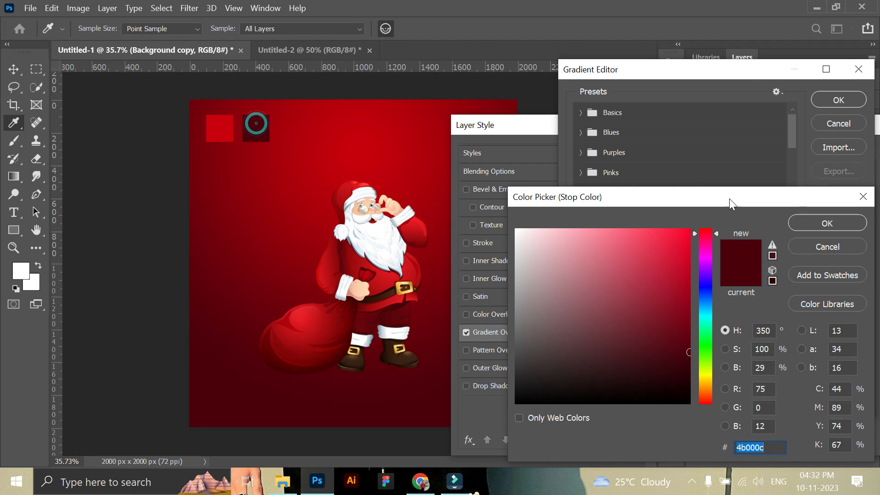
left_click(828, 223)
left_click(839, 100)
left_click_drag(593, 126, 320, 156)
left_click(630, 178)
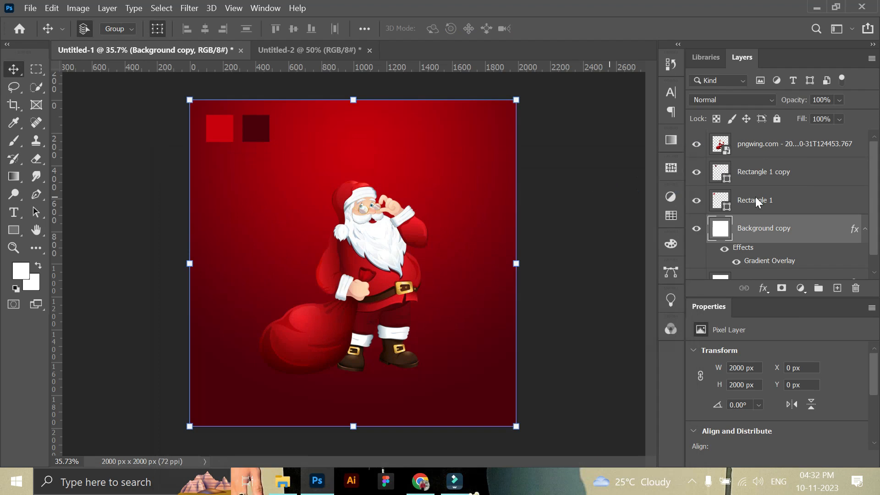
Lock the Background copy layer and delete the two swatch rectangles
left_click(777, 119)
left_click(250, 131)
left_click(219, 128, "shift")
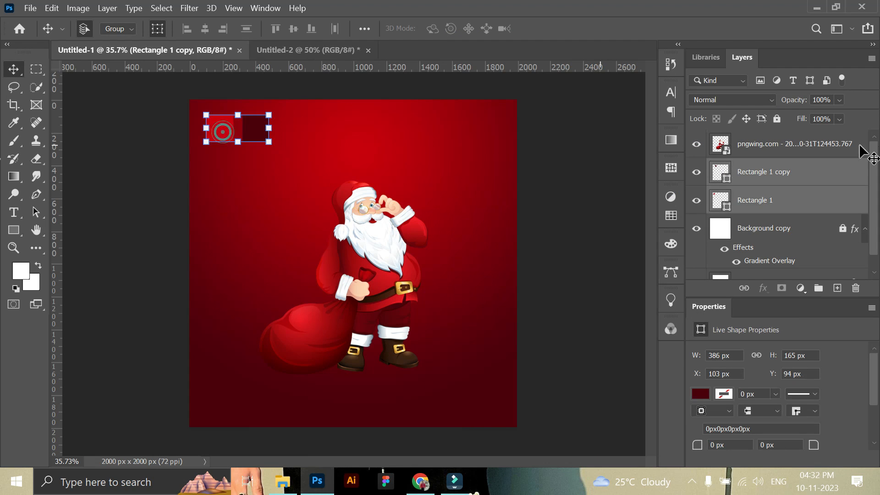
left_click(855, 288)
left_click(444, 205)
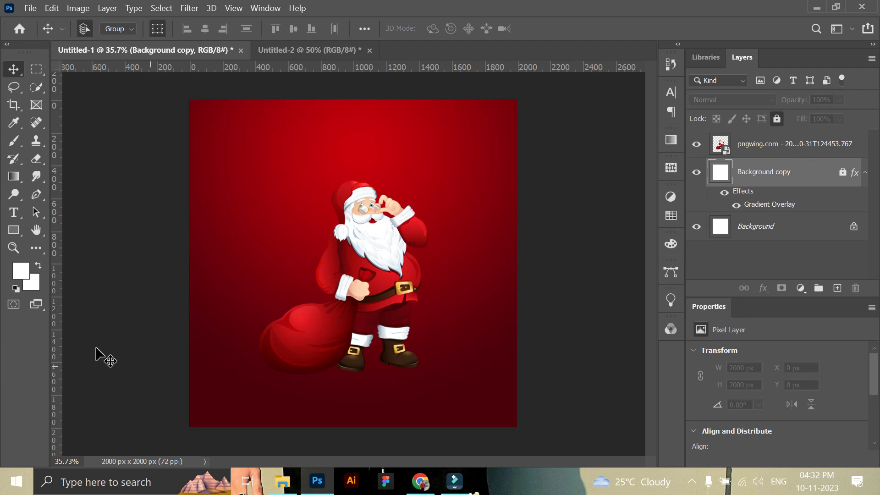
Place the snow image 1 along the canvas's lower edge and move the Santa layer above it
left_click(283, 480)
left_click_drag(157, 90, 417, 400)
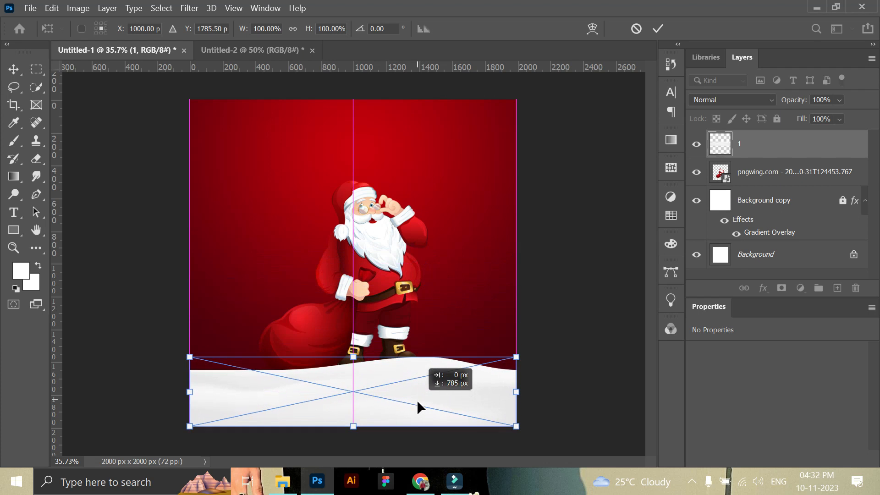
left_click(657, 30)
left_click(609, 174)
left_click(373, 300)
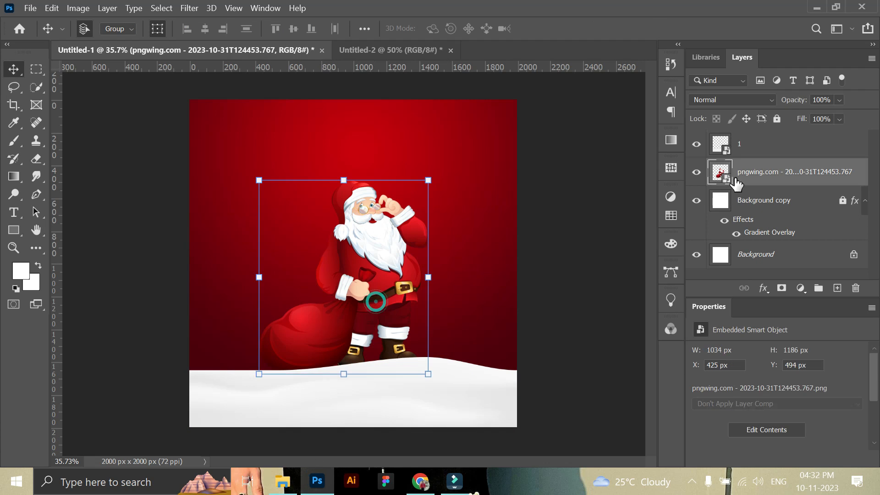
left_click_drag(744, 172, 744, 136)
Place the snow image 2 behind snow layer 1 and move Santa down onto the snow
left_click(283, 481)
left_click_drag(235, 100, 461, 377)
left_click_drag(770, 145, 765, 213)
left_click(598, 323)
left_click_drag(385, 237, 377, 259)
left_click(617, 257)
Create an empty layer directly beneath the Santa layer
left_click(778, 151)
left_click(839, 288)
left_click_drag(762, 157, 759, 174)
Set up a flattened Soft Round brush at 228 px with 0% hardness and a black foreground colour
left_click(14, 141)
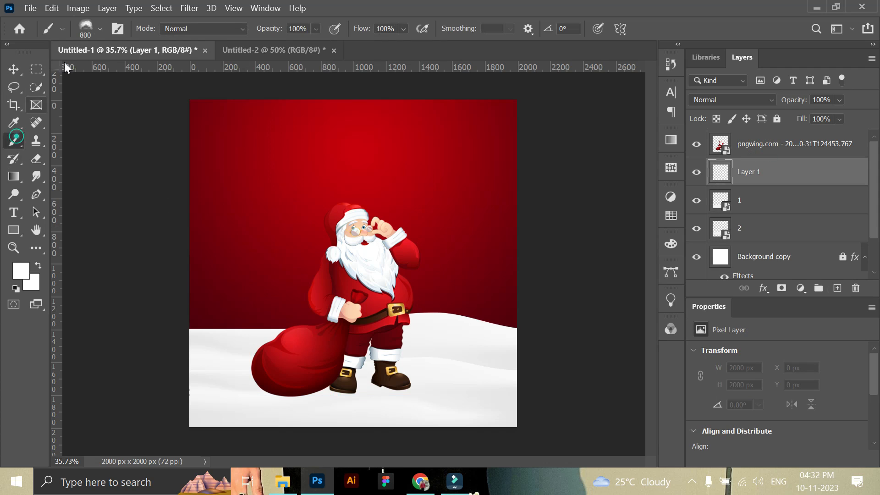
left_click(87, 29)
scroll(78, 160, "down", 5)
left_click_drag(166, 220, 166, 164)
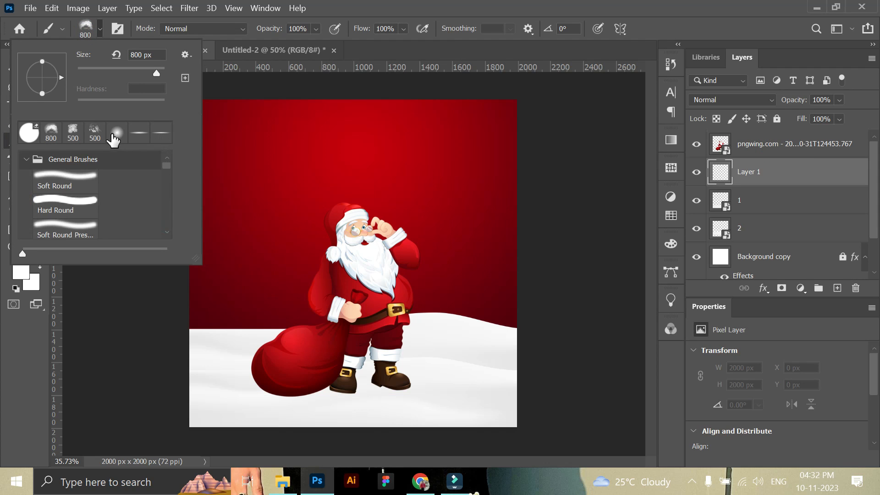
left_click(118, 131)
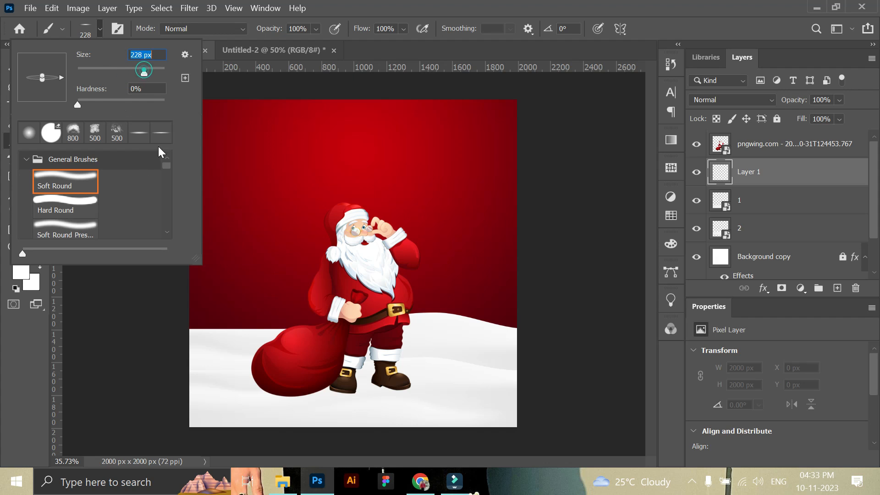
left_click(20, 272)
left_click(570, 363)
left_click(800, 223)
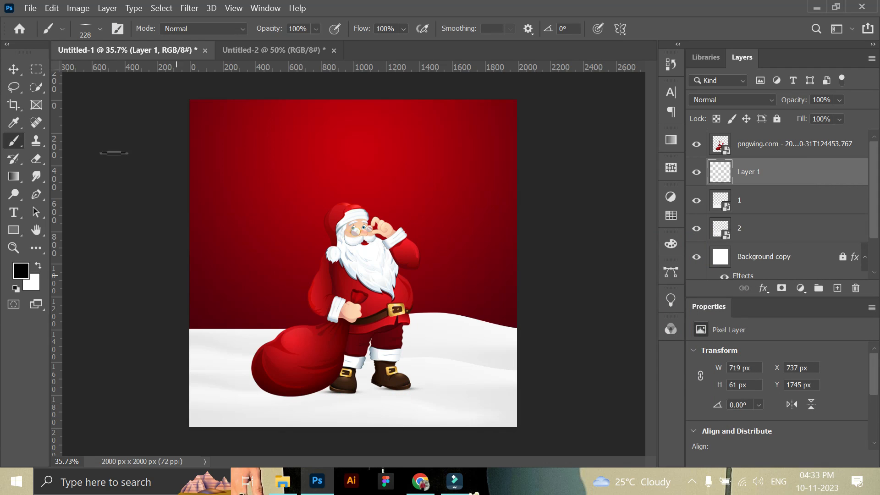
Paint a soft black shadow on Layer 1 beneath Santa's boots
left_click(99, 29)
left_click(385, 389)
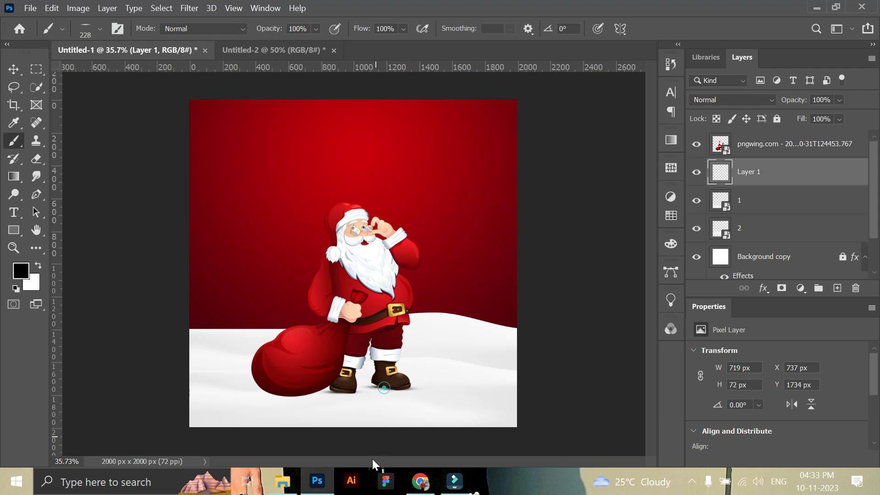
left_click(13, 69)
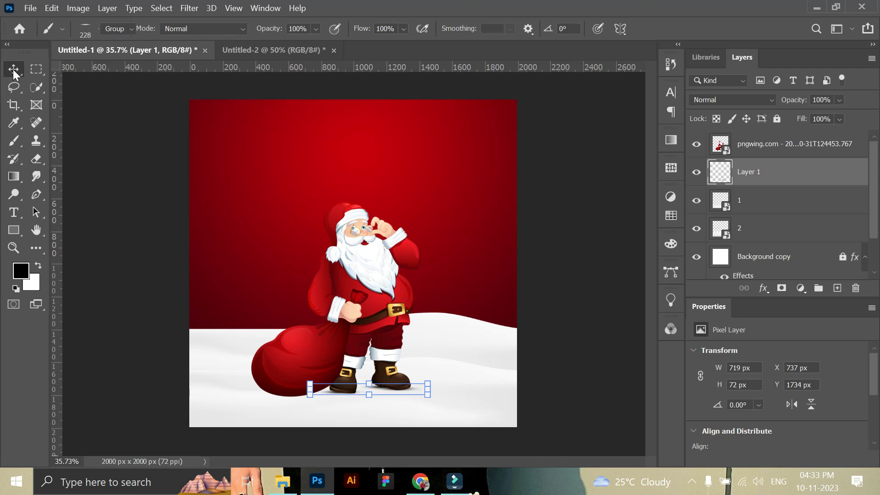
Enlarge the brush to 464 px and paint a shadow beneath the red sack
left_click(16, 139)
left_click(100, 30)
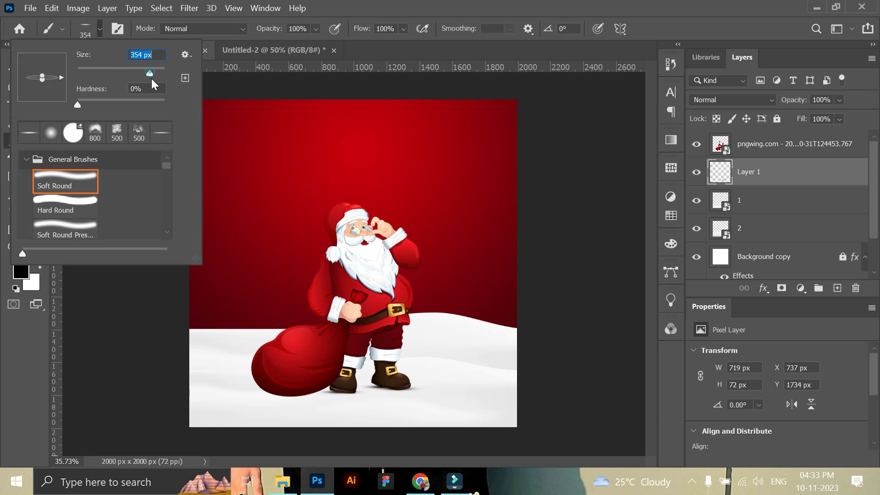
left_click(292, 397)
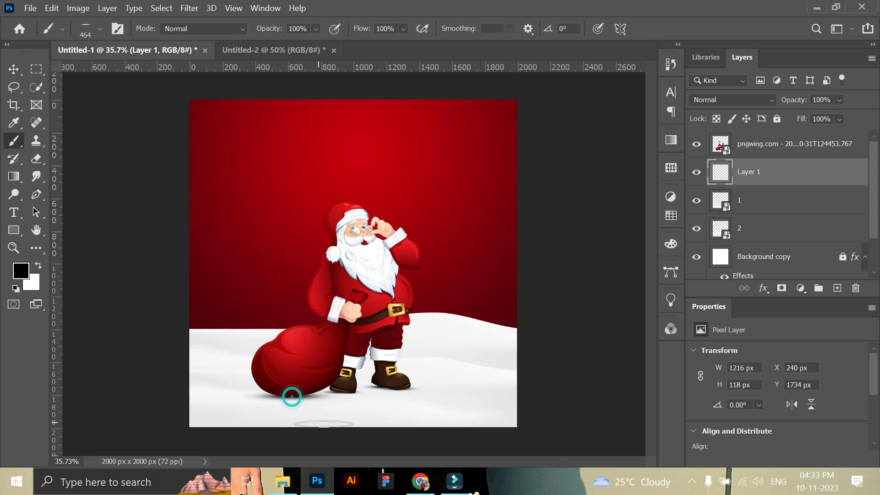
left_click(13, 70)
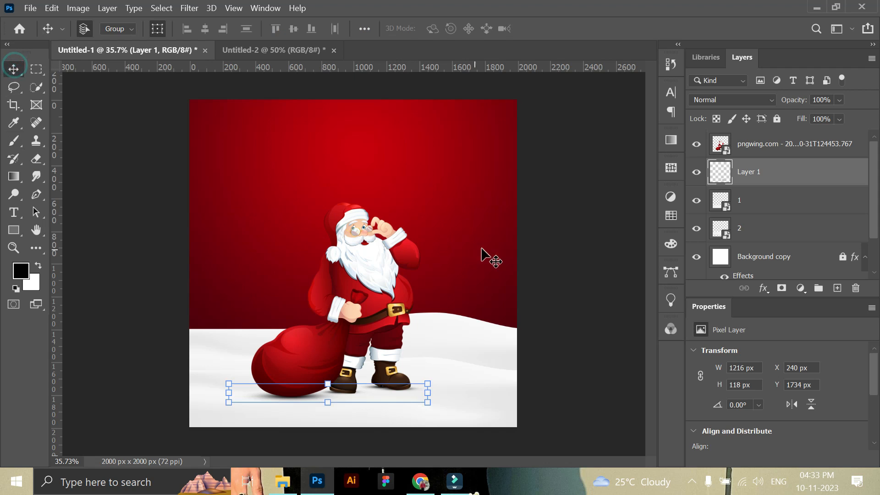
Scale Santa and the shadow layer together to about 101.4% and reposition them on the snow
left_click(748, 149, "shift")
left_click_drag(428, 403, 452, 416)
left_click_drag(387, 330, 381, 316)
left_click_drag(440, 404, 439, 398)
mouse_move(383, 316)
left_mouse_down()
mouse_move(385, 307)
mouse_move(388, 315)
left_mouse_up()
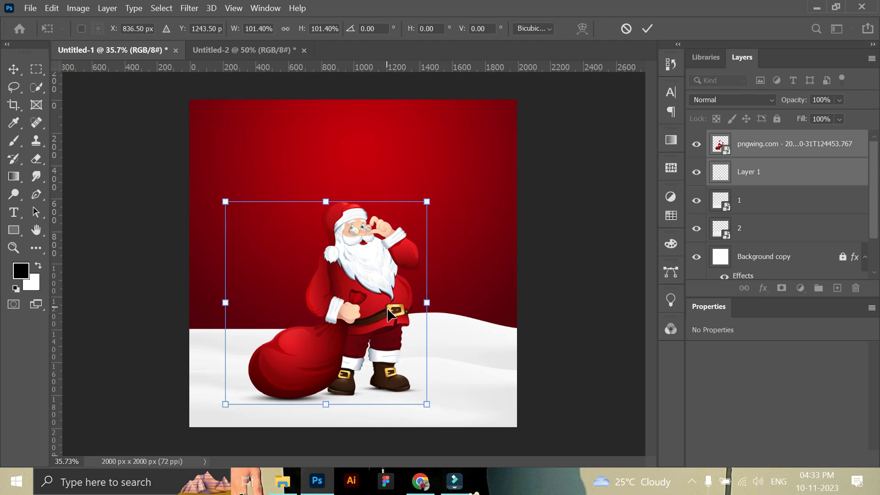
left_click(646, 29)
left_click(555, 294)
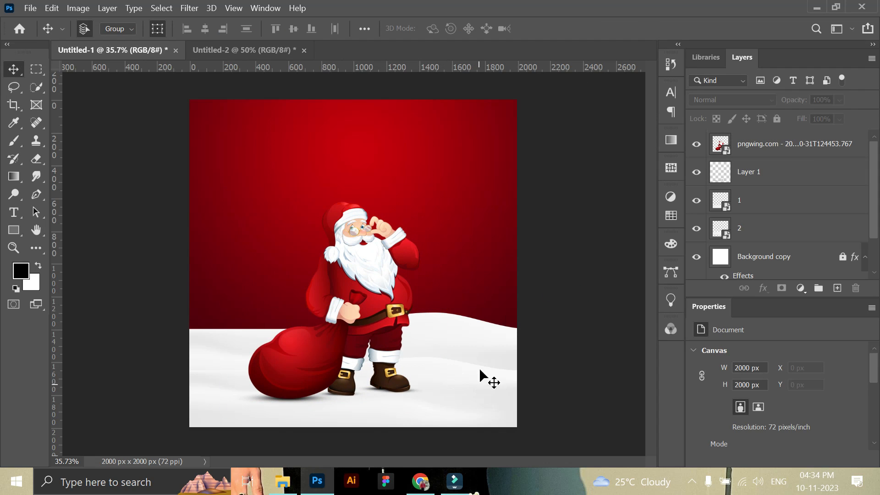
left_click(264, 49)
left_click(93, 51)
Place the Trees 3 image as a small tree on the snow beside Santa's sack
left_click(282, 481)
left_click_drag(762, 102, 290, 363)
left_click_drag(416, 367, 208, 353)
Duplicate the tree to the other side of Santa as a smaller copy standing on the snow
left_click_drag(233, 319, 478, 344)
left_click(658, 29)
left_click_drag(468, 331, 469, 344)
left_click(629, 106)
left_click(570, 346)
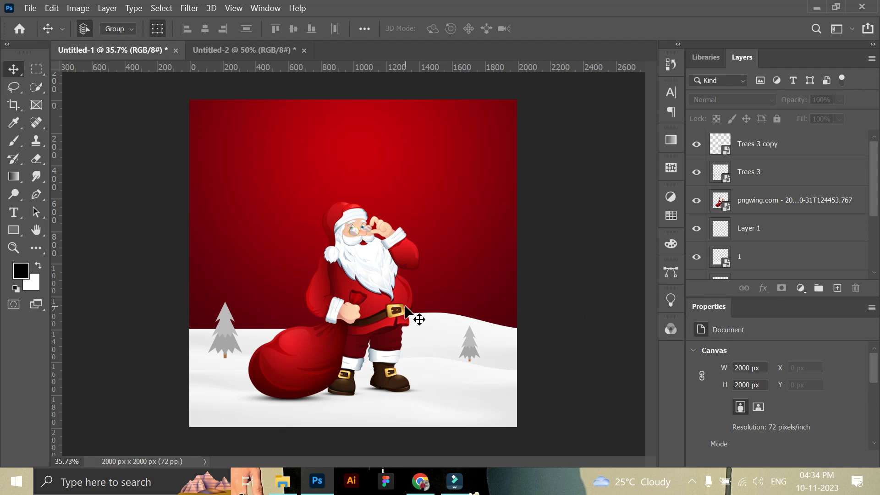
Deepen the shadow beneath Santa's front boot on Layer 1 with a 105 px soft black brush
left_click(769, 181)
left_click(759, 202)
left_click(766, 231)
left_click(15, 140)
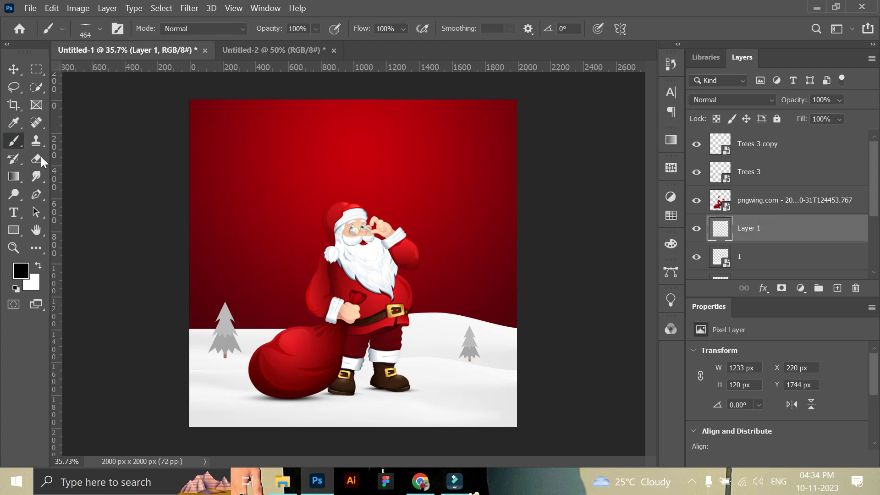
left_click(13, 249)
left_click_drag(397, 434, 415, 408)
left_click(16, 144)
left_click(89, 28)
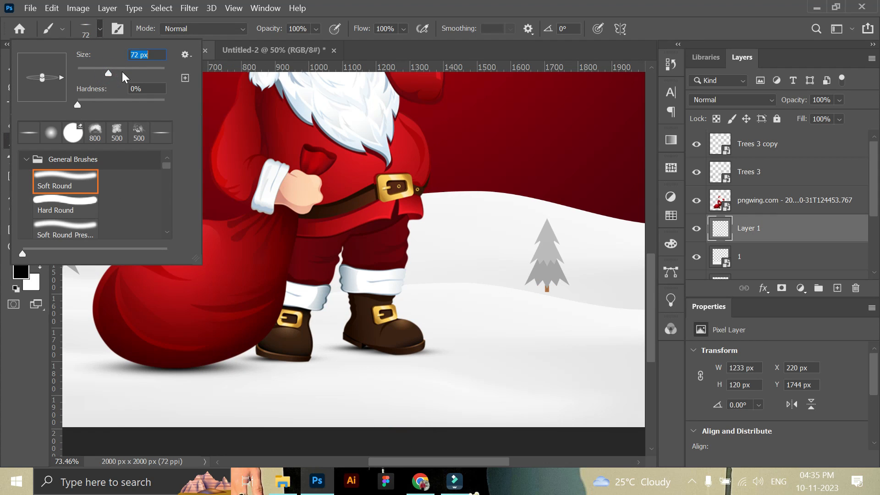
left_click(400, 355)
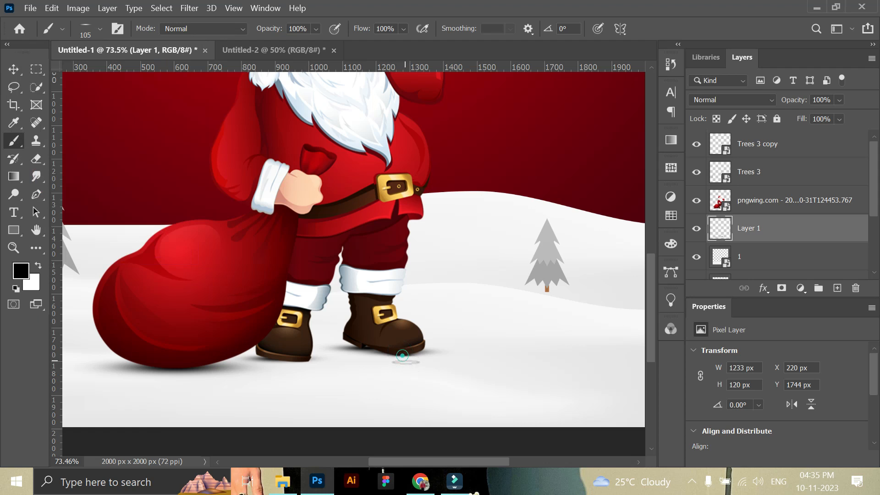
left_click(14, 249)
left_click_drag(462, 358, 404, 401)
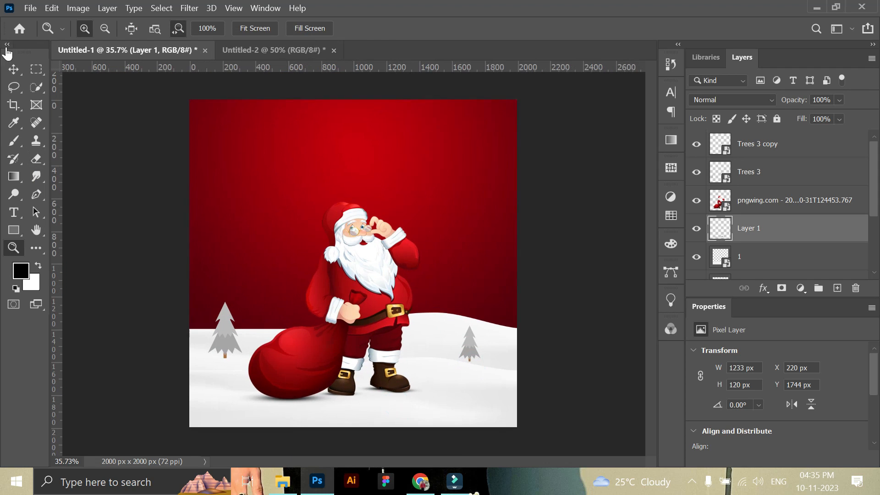
left_click(14, 69)
left_click(599, 252)
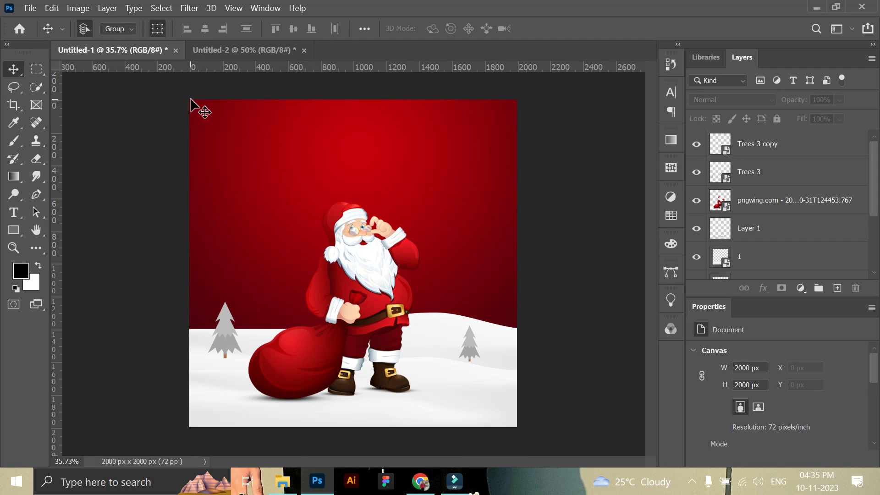
Place the Trees 2 forest image across the full canvas width
left_click(283, 481)
left_click_drag(687, 105, 359, 394)
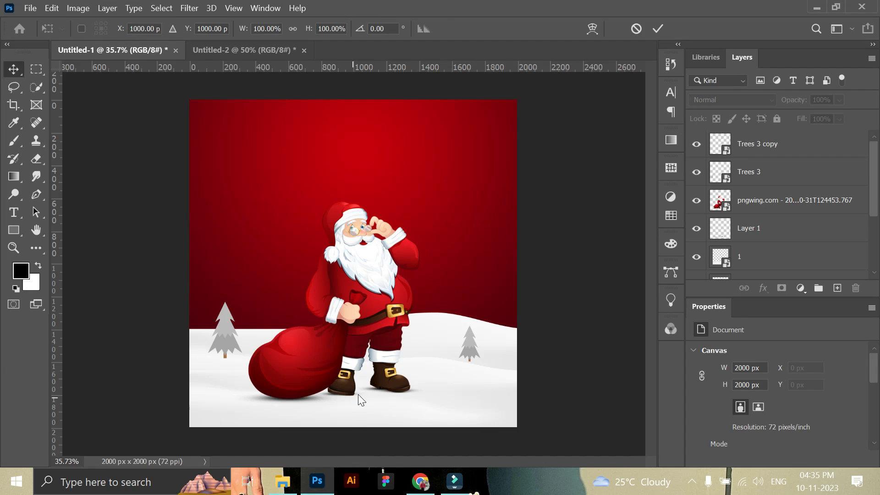
left_click(658, 28)
Set the Trees 2 layer to Linear Burn and move it between snow layer 2 and Background copy
left_click(732, 99)
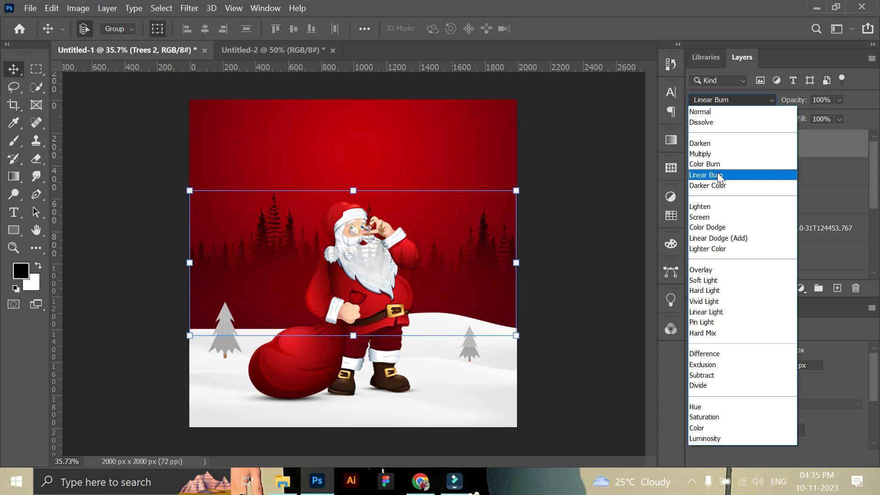
left_click(716, 174)
mouse_move(722, 147)
left_mouse_down()
mouse_move(753, 392)
mouse_move(726, 199)
left_mouse_up()
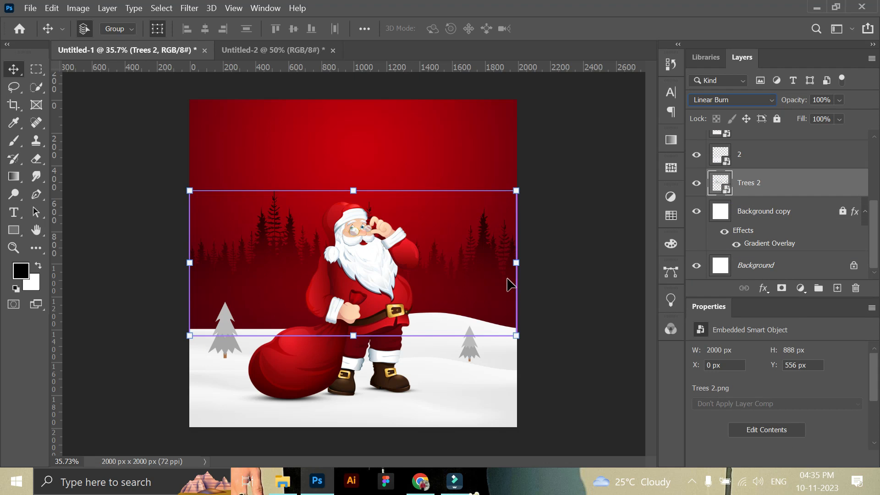
Lower the Trees 2 forest toward the snow line and change its blend mode to Multiply
mouse_move(500, 291)
left_mouse_down()
mouse_move(491, 303)
mouse_move(496, 315)
left_mouse_up()
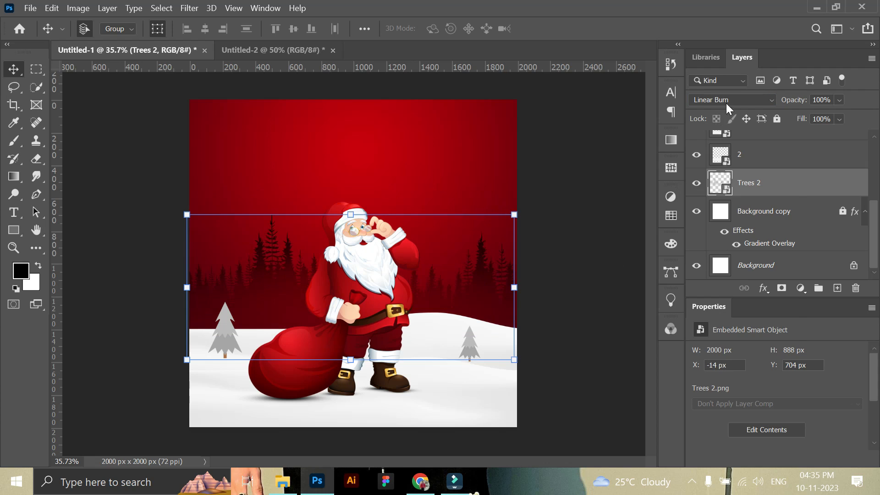
left_click(732, 99)
left_click(699, 154)
left_click(598, 209)
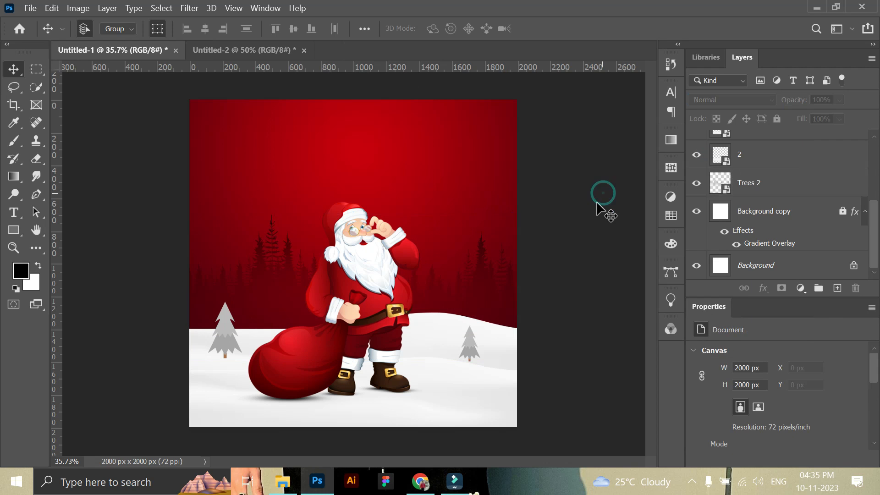
left_click(283, 481)
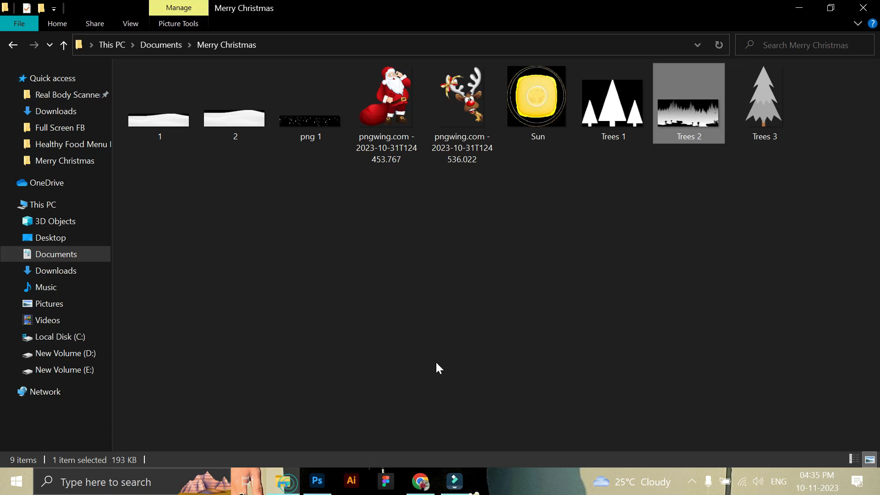
left_click(317, 481)
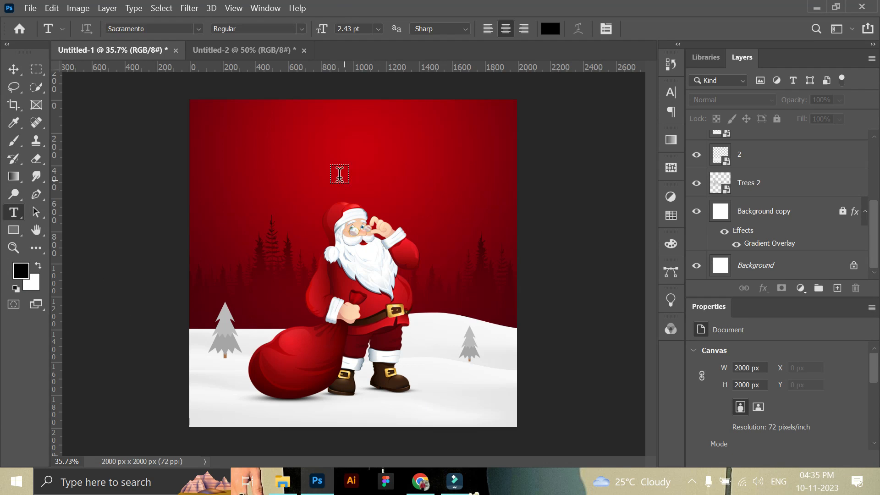
Add the text "Christmas" in Sacramento Regular above Santa's head and scale it to about 775 px wide
left_click(291, 161)
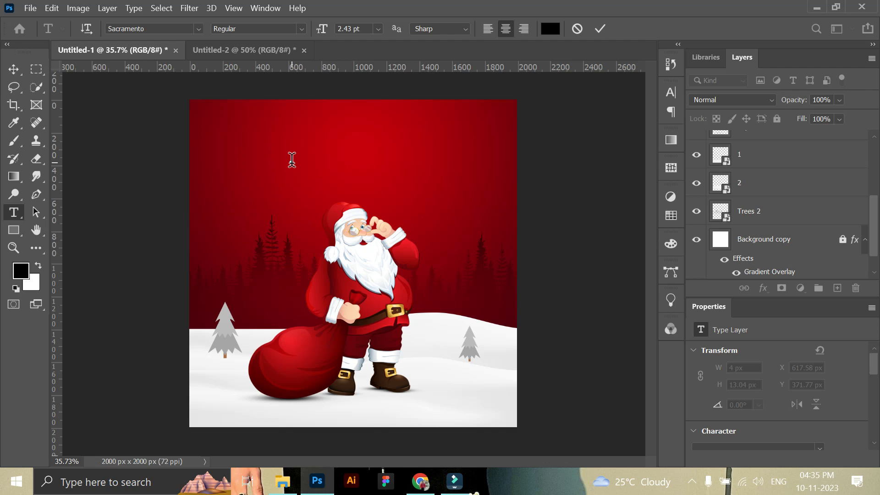
left_click(598, 33)
key("ctrl+t")
left_click_drag(303, 164, 430, 188)
left_click(647, 28)
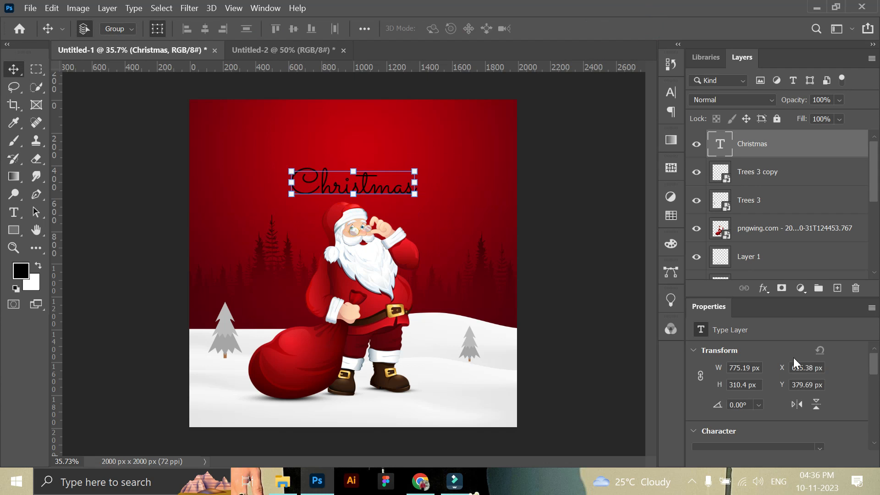
Change the "Christmas" text to The Brande and Lotaine, scale it to about 973 px wide and raise it above Santa
scroll(780, 394, "down", 1)
left_click(819, 426)
left_click(781, 62)
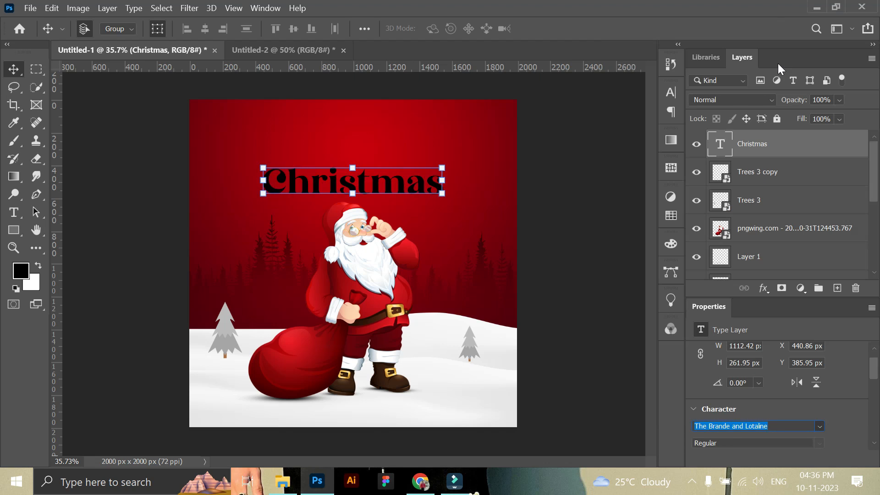
key("ctrl+t")
left_click_drag(448, 174, 426, 175)
left_click_drag(374, 182, 381, 184)
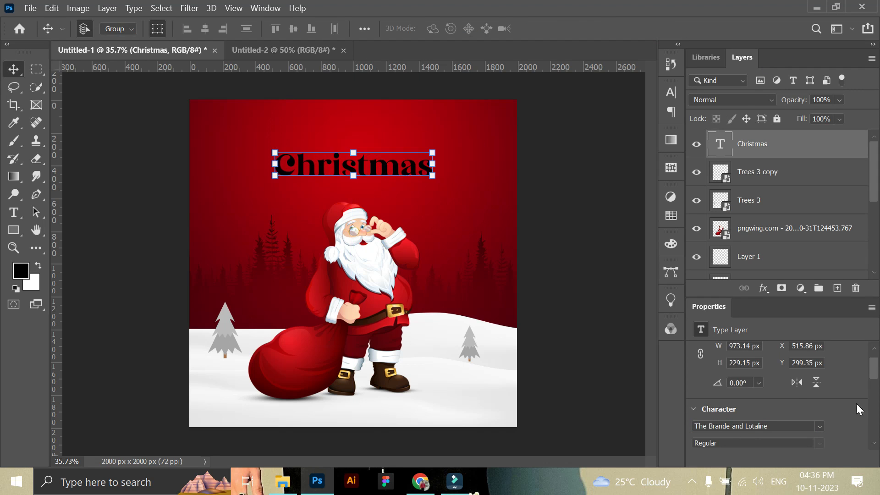
Set the "Christmas" text color to white
scroll(858, 408, "down", 1)
left_click(806, 408)
key("Return")
key("v")
Duplicate the "Christmas" text above the original and replace the copy's wording with "merry"
left_click(803, 144)
left_click_drag(398, 170, 399, 150)
double_click(400, 143)
key("BackSpace")
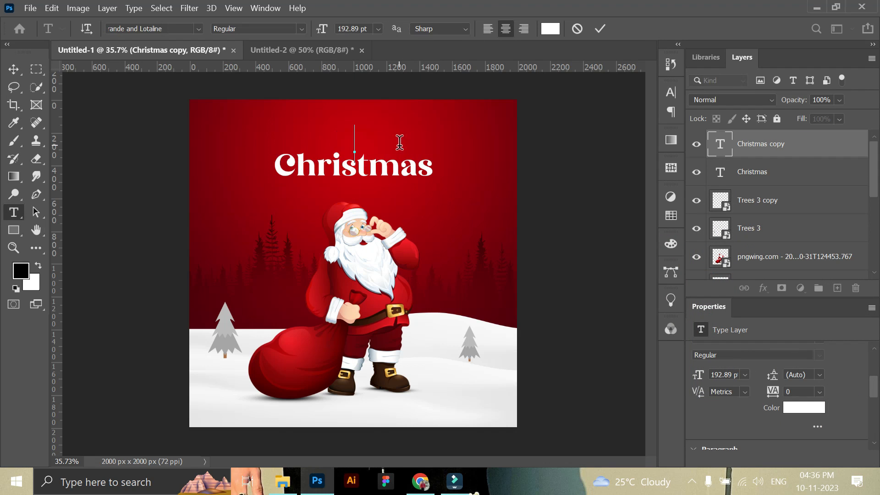
left_click(601, 29)
Format the "merry" text in all caps, using Calisto MT with 200 tracking
key("v")
scroll(756, 403, "down", 2)
left_click(699, 366)
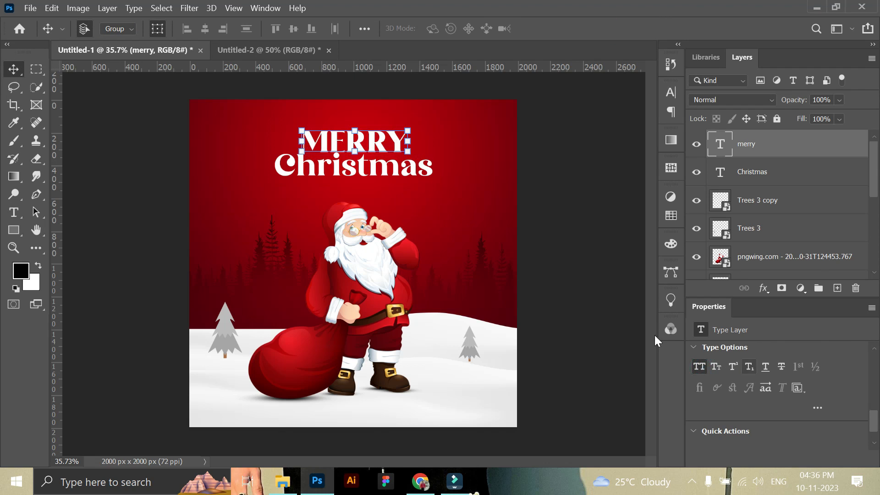
scroll(699, 362, "up", 3)
left_click(820, 360)
left_click(702, 83)
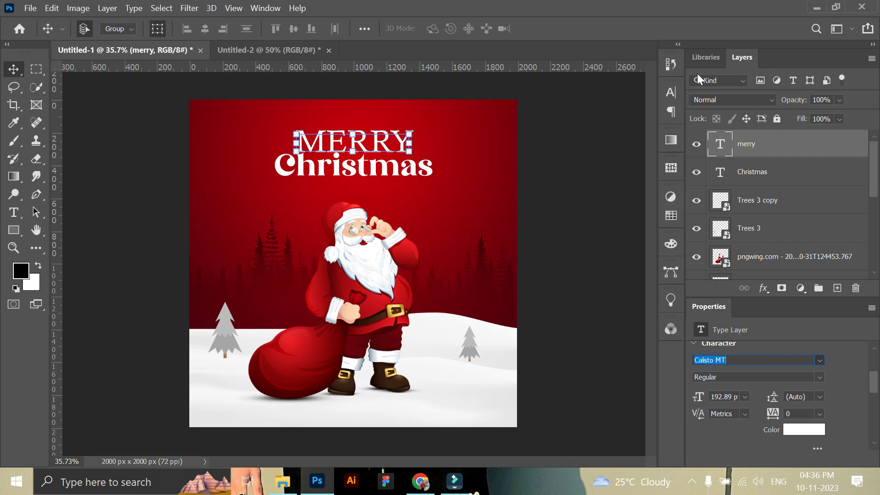
scroll(805, 400, "down", 1)
left_click(819, 359)
left_click(807, 351)
Make the "MERRY" text bold, shrink it to about 52 pt and place it just above the middle of "Christmas"
left_click(424, 153)
left_click_drag(418, 140, 359, 138)
scroll(818, 412, "up", 3)
left_click(647, 28)
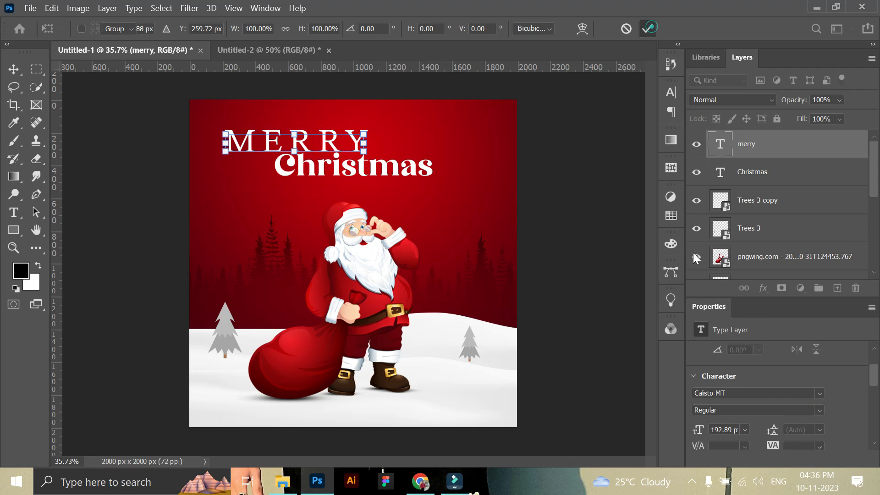
left_click(819, 410)
left_click(715, 441)
left_click_drag(223, 152, 368, 153)
left_click(641, 28)
Duplicate the "MERRY" text below "Christmas", change its wording to "And Happy new year" and bring it close under the title
scroll(764, 401, "down", 1)
left_click_drag(782, 147, 838, 288)
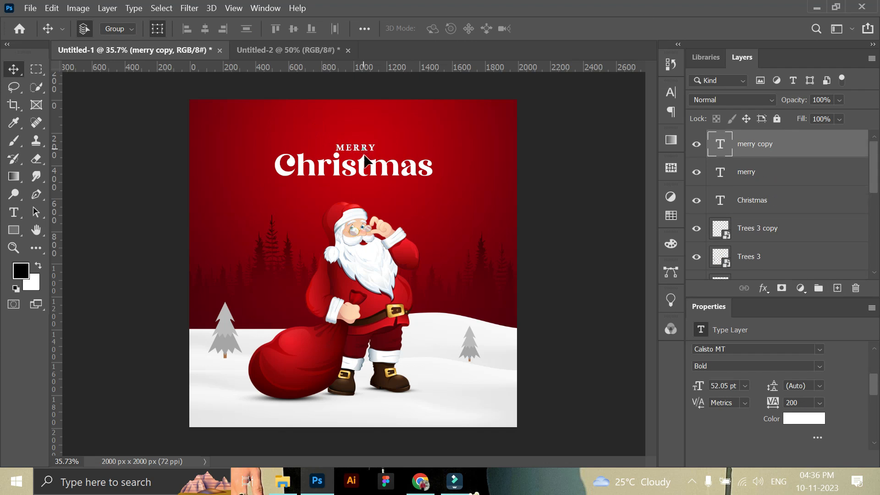
left_click_drag(358, 189, 359, 188)
double_click(359, 183)
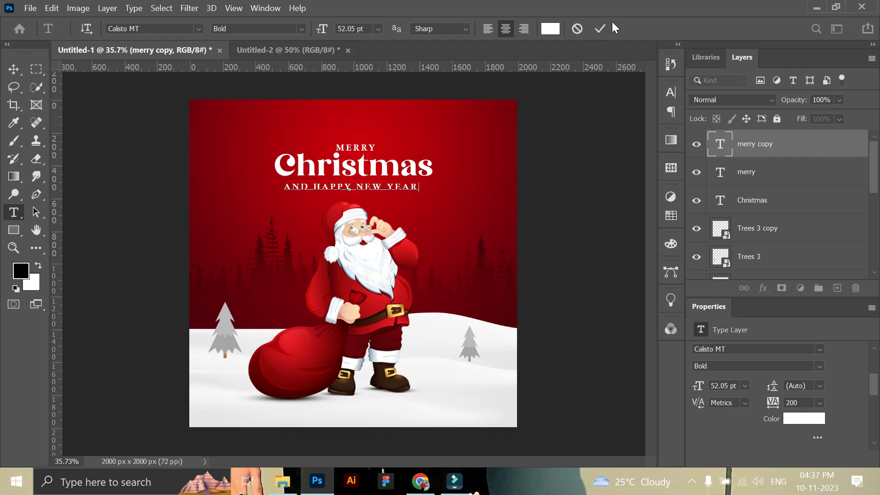
left_click_drag(374, 191, 374, 188)
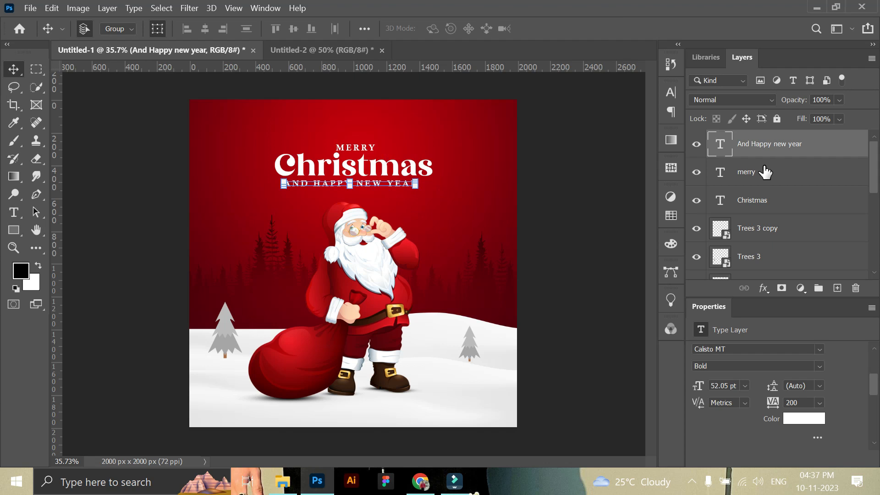
Align the three text layers on their horizontal centers
left_click(757, 200, "shift")
left_click(205, 28)
left_click(558, 207)
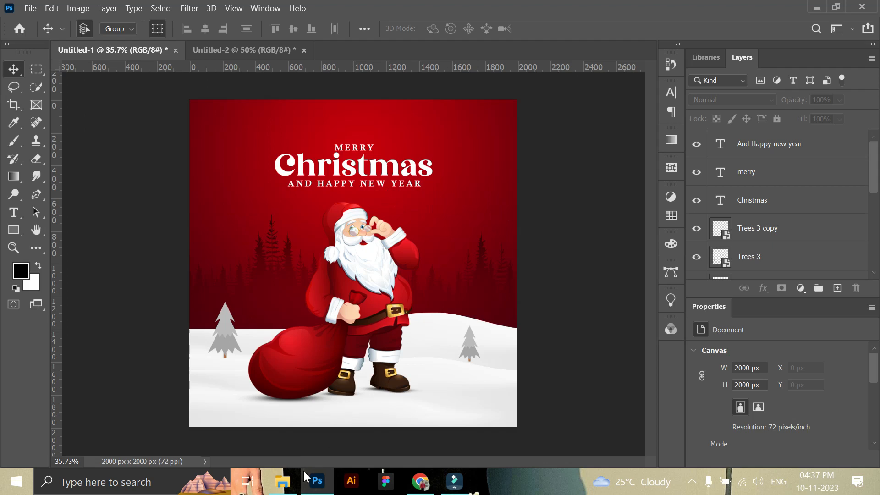
Place the Trees 1 image at the top of the lettering, scaled to about 192 px wide
left_click(283, 481)
left_click_drag(611, 98, 353, 263)
left_click_drag(410, 313, 356, 139)
left_click(660, 25)
Reduce the Trees 1 graphic to about 164 px wide and position it clear above "MERRY"
left_click(14, 248)
left_click_drag(368, 105, 390, 154)
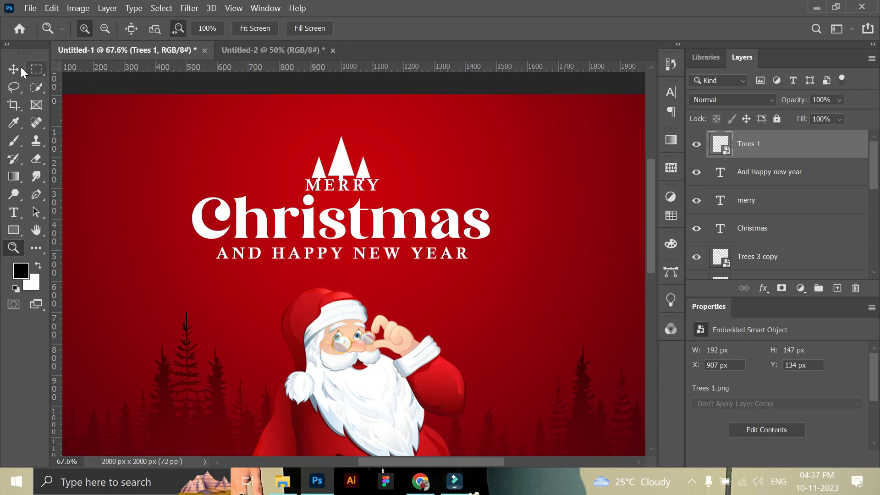
left_click(14, 69)
left_click_drag(371, 181, 347, 158)
left_click(653, 31)
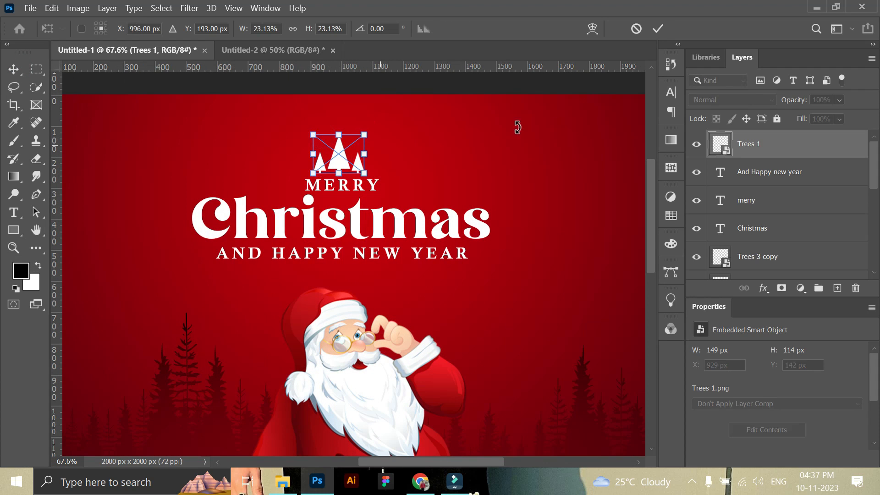
Center the Trees 1 graphic horizontally with the three text layers and nudge it slightly closer to "MERRY"
left_click(759, 228, "shift")
left_click(204, 28)
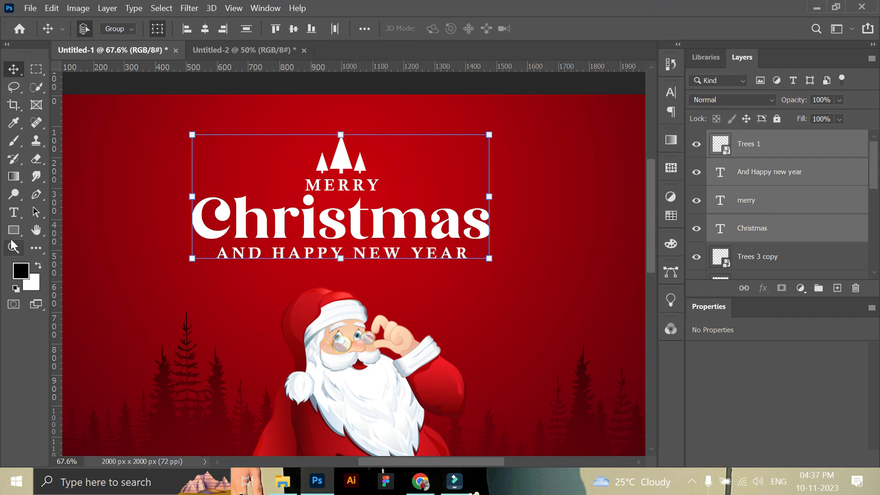
left_click(390, 97)
left_click_drag(340, 154, 339, 157)
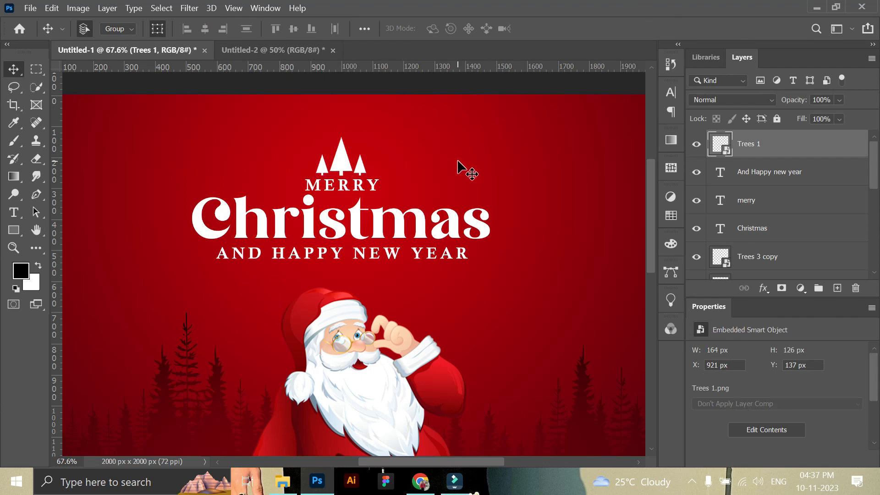
left_click(457, 161)
Shrink the "And Happy new year" line to about 796 px wide beneath "Christmas"
left_click(13, 249)
scroll(286, 241, "down", 7)
scroll(359, 183, "up", 6)
scroll(363, 219, "down", 1)
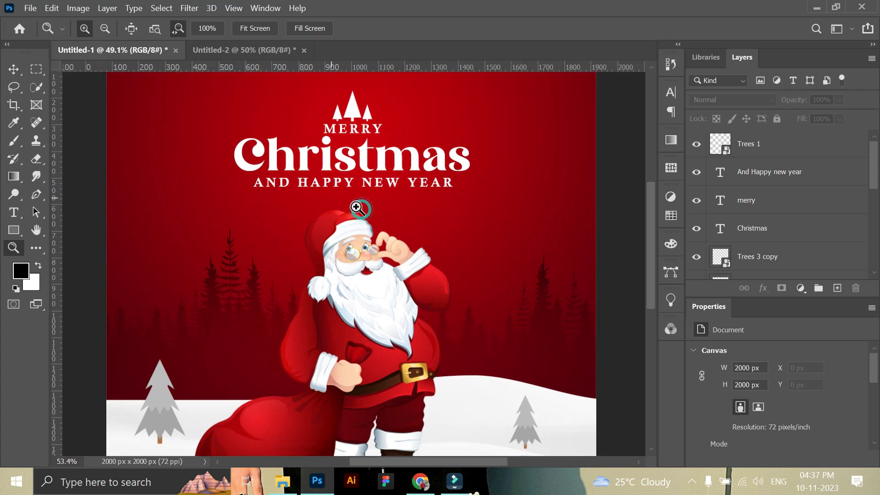
left_click(13, 69)
left_click(393, 183)
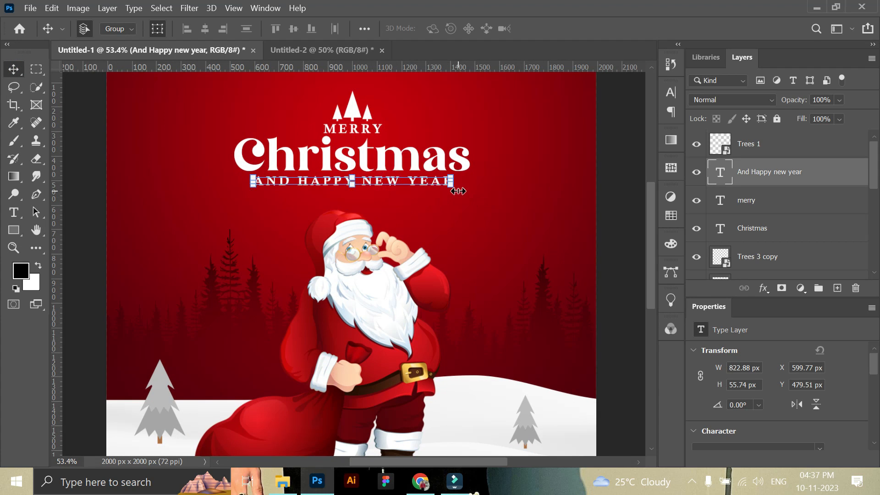
left_click_drag(451, 190, 445, 188)
left_click(648, 28)
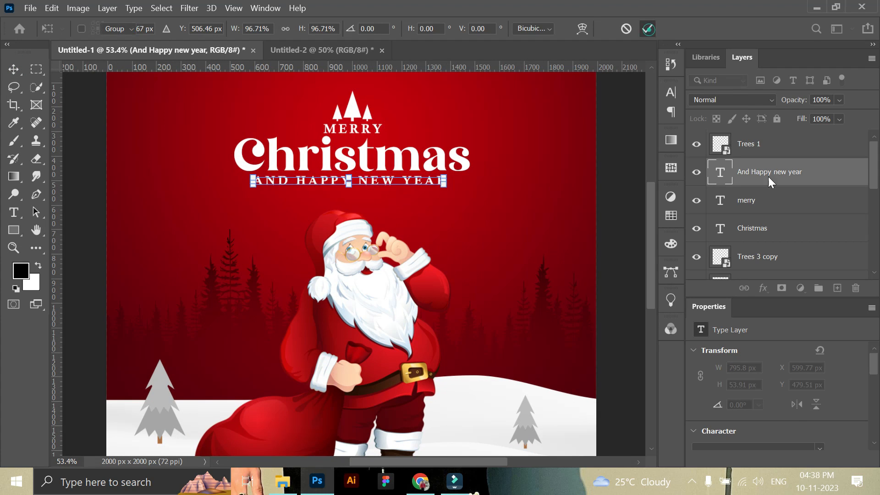
Realign the Trees 1 graphic and all three text lines on a common horizontal center
left_click(758, 231, "shift")
left_click(752, 155, "shift")
key("z")
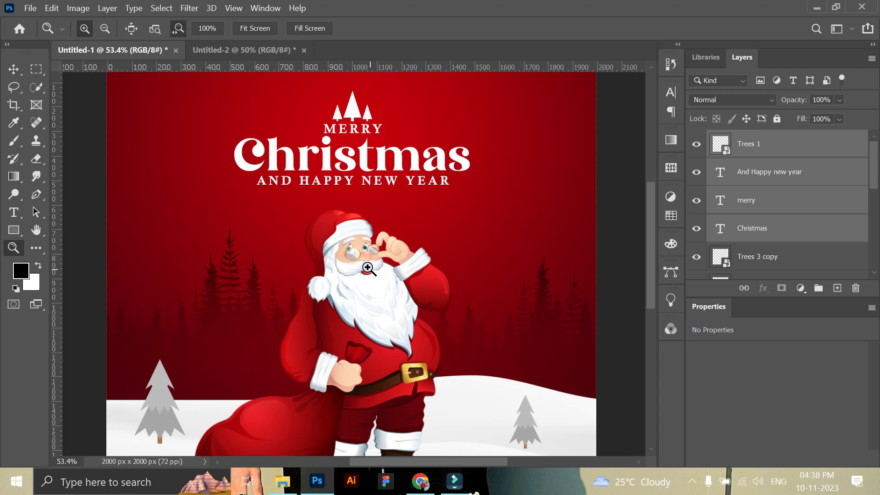
scroll(352, 254, "down", 3)
scroll(352, 255, "up", 1)
key("v")
left_click(552, 219)
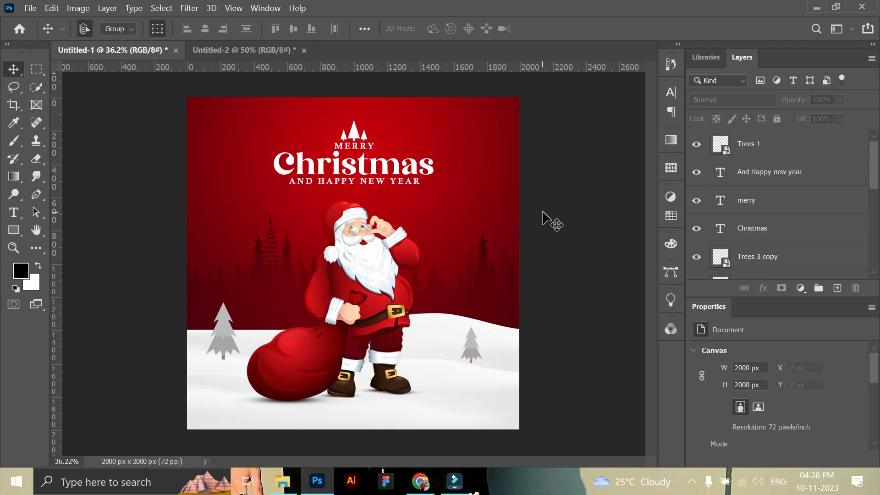
left_click(368, 153)
left_click(596, 229)
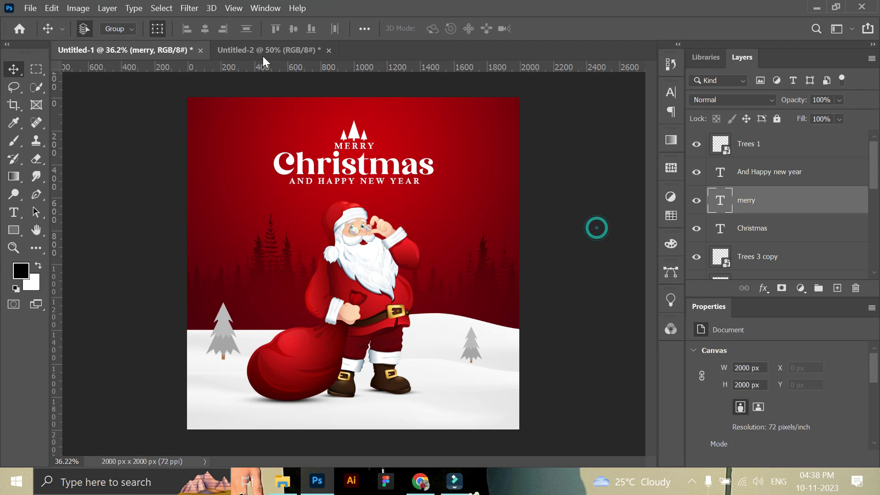
Copy the Amzad Graphics logo from the Untitled-2 document into the poster's upper-left area
left_click(250, 51)
left_click(248, 217)
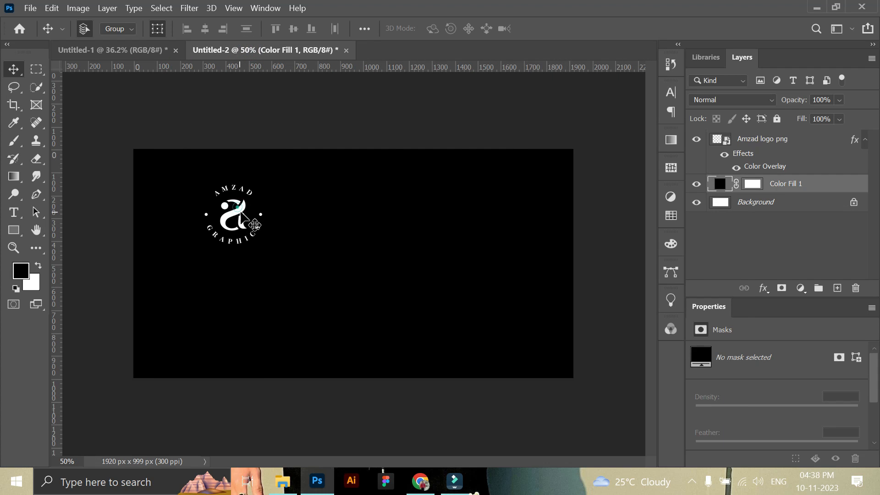
left_click(253, 214)
left_click_drag(241, 209, 221, 139)
Resize the logo to about 247 px wide and settle it in the poster's upper-left corner
left_click(15, 248)
left_click_drag(233, 100, 262, 160)
key("v")
left_click_drag(226, 195, 233, 168)
left_click_drag(255, 211, 256, 208)
left_click(658, 28)
left_click(123, 215)
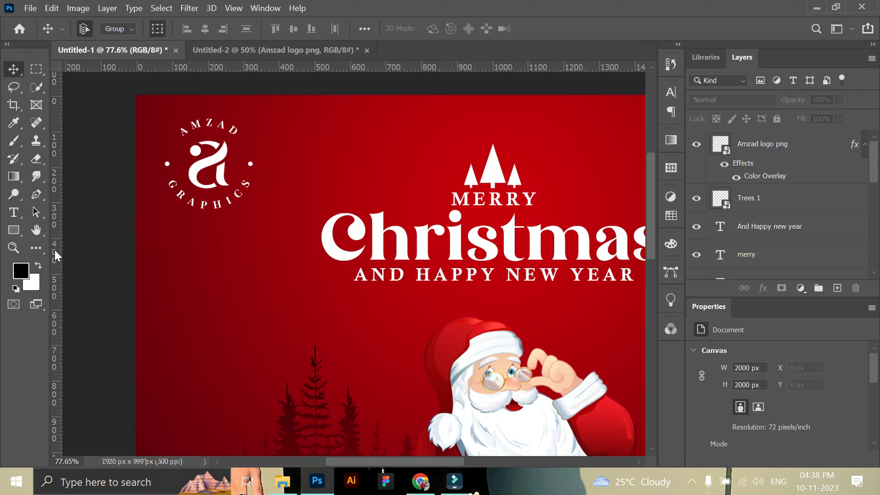
left_click_drag(275, 49, 284, 107)
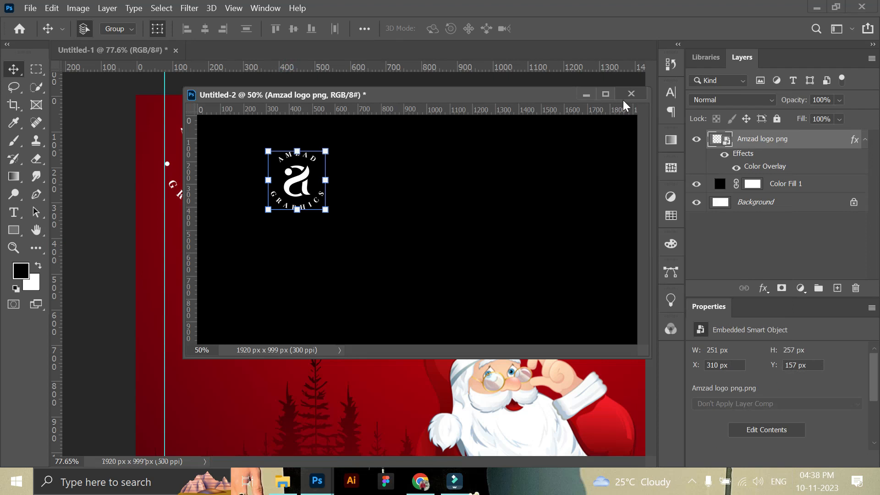
left_click_drag(506, 97, 458, 55)
left_click(112, 51)
Set guides along the logo's top and left edges, placing the logo about 78 px from the poster's left and 67 px from its top
left_click_drag(141, 64, 148, 95)
left_click_drag(98, 157, 146, 199)
left_click(16, 71)
left_click_drag(232, 203, 225, 207)
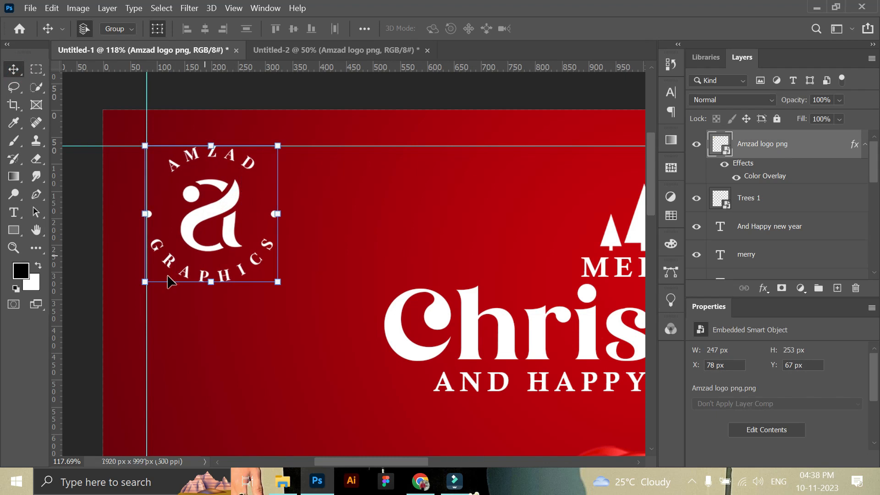
left_click_drag(145, 323, 143, 324)
left_click(85, 304)
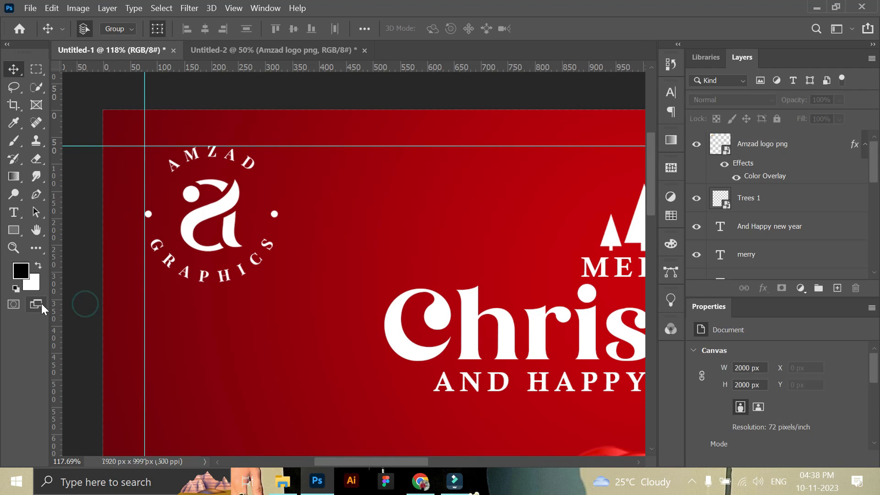
Place the Sun image in the poster and move its layer between the Santa layer and Layer 1
left_click(14, 248)
left_click_drag(296, 272, 240, 226)
left_click_drag(368, 233, 389, 241)
left_click(16, 65)
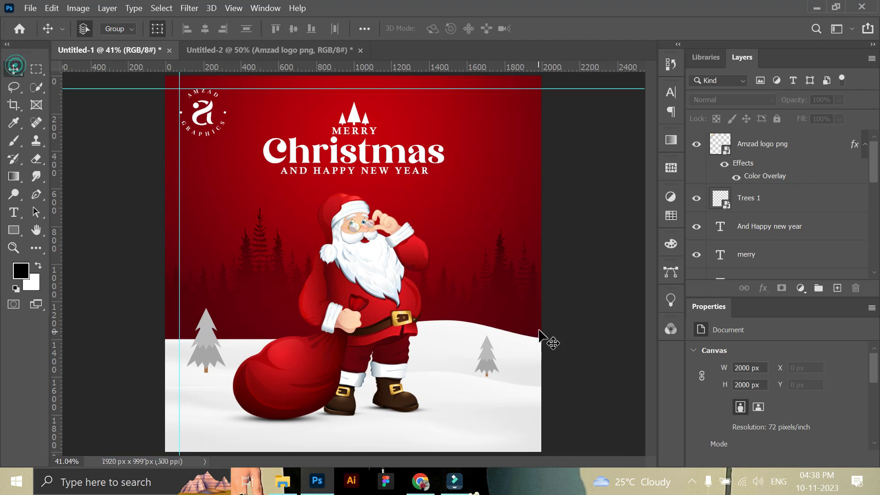
left_click(284, 481)
left_click(522, 307)
left_click_drag(537, 100, 357, 318)
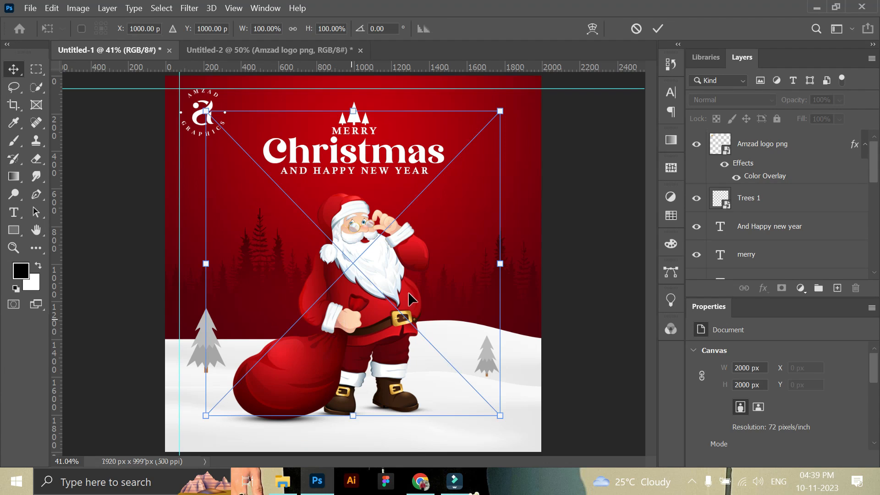
left_click(658, 28)
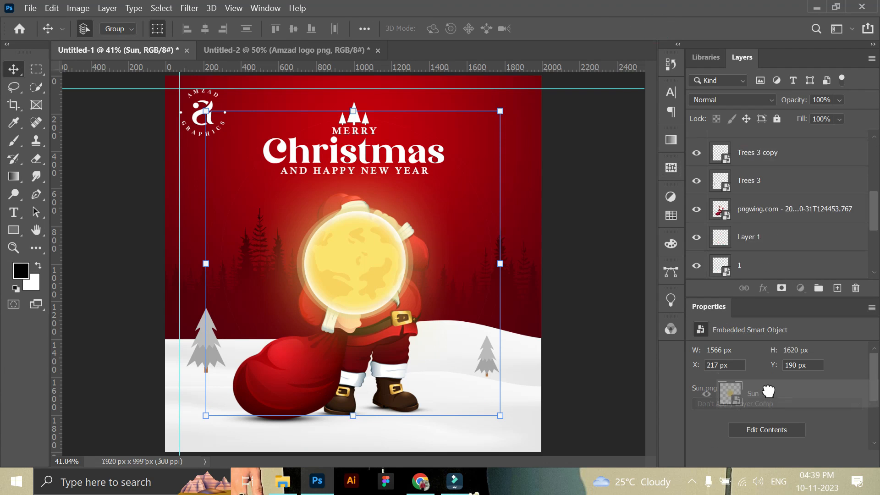
left_click_drag(788, 27, 775, 161)
Shrink the Sun image to about 1068 px wide and position the glowing disc behind the left side of Santa's head
left_click_drag(323, 259, 295, 245)
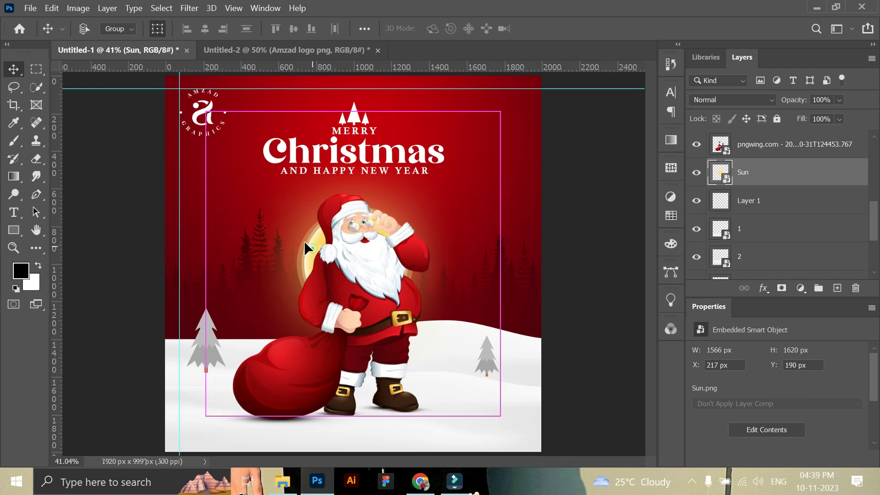
left_click_drag(474, 402, 379, 304)
left_click_drag(277, 199, 319, 239)
left_click(658, 28)
left_click(630, 297)
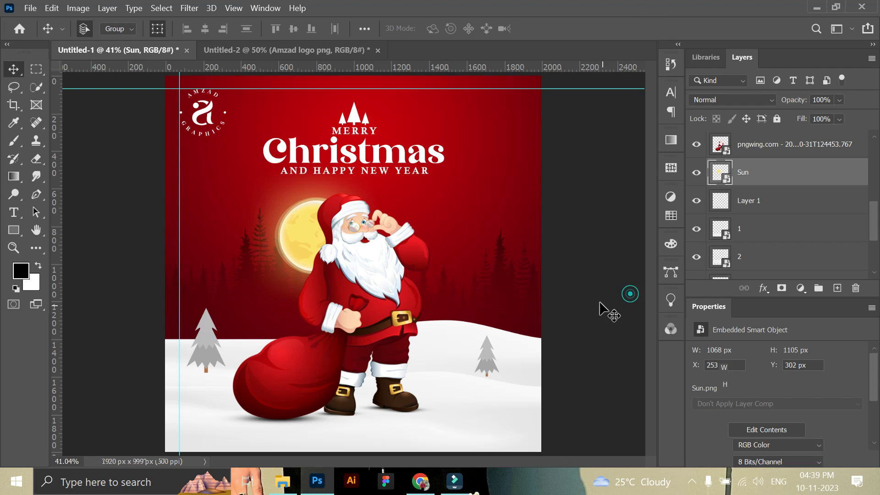
Change the Sun layer's blend mode to Luminosity and nudge the disc slightly toward Santa
left_click(732, 99)
left_click(774, 438)
left_click_drag(307, 241, 310, 240)
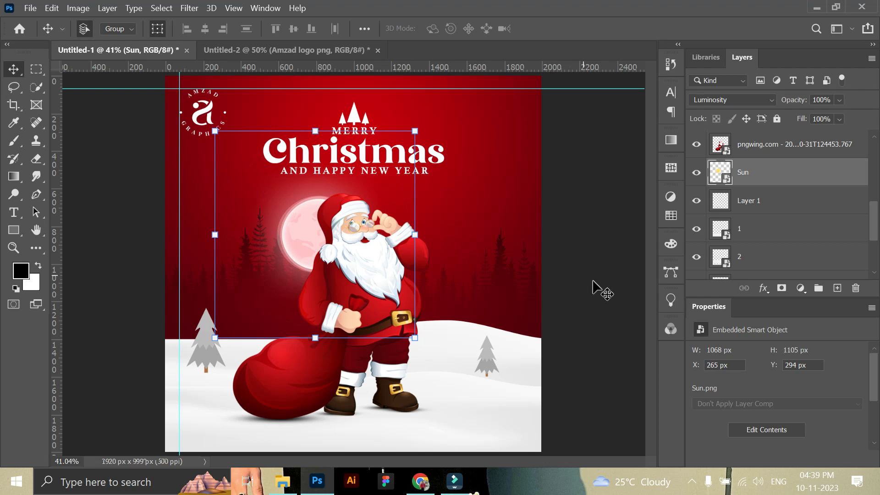
Slightly enlarge the Santa, Sun and Layer 1 layers together and shift them a little to the right
left_click(779, 144)
left_click(757, 202, "shift")
left_click_drag(438, 131, 438, 123)
left_click_drag(401, 288, 430, 248)
left_click(595, 227)
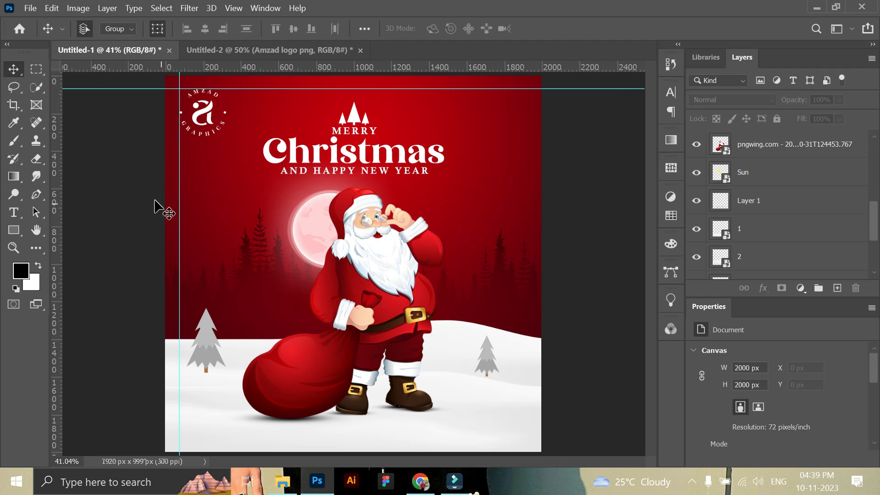
Place the pngwing.com reindeer image against the poster's right edge at the snow line, scaled to about 399 x 522 px
key("ctrl+space")
left_click_drag(215, 298, 212, 203)
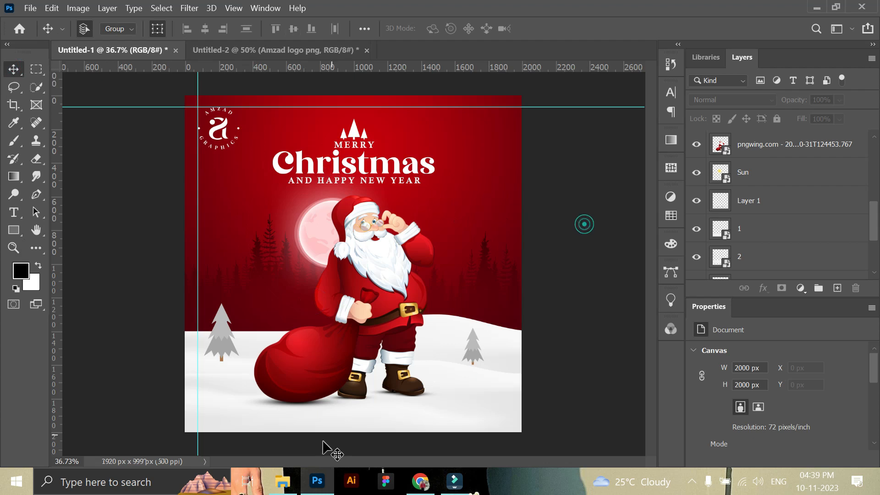
left_click(283, 482)
left_click_drag(459, 108, 487, 275)
left_click_drag(422, 192, 461, 242)
left_click_drag(501, 293, 507, 308)
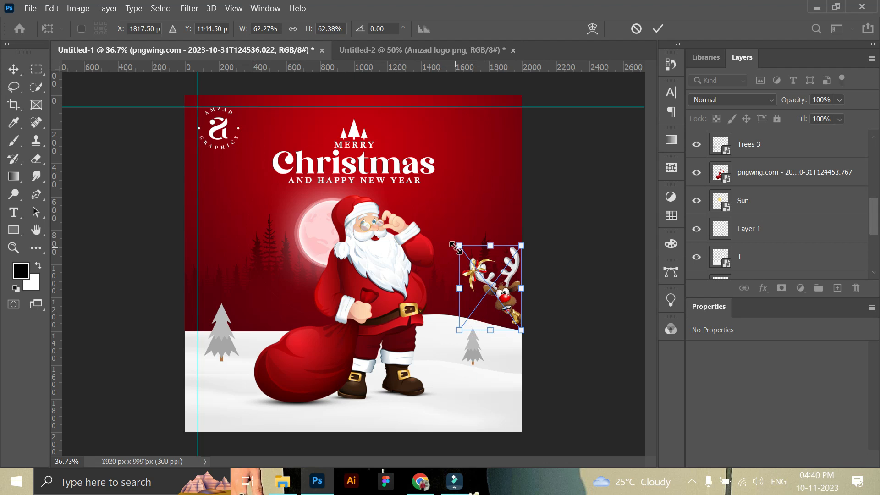
left_click_drag(456, 336, 450, 347)
left_click_drag(502, 311, 501, 312)
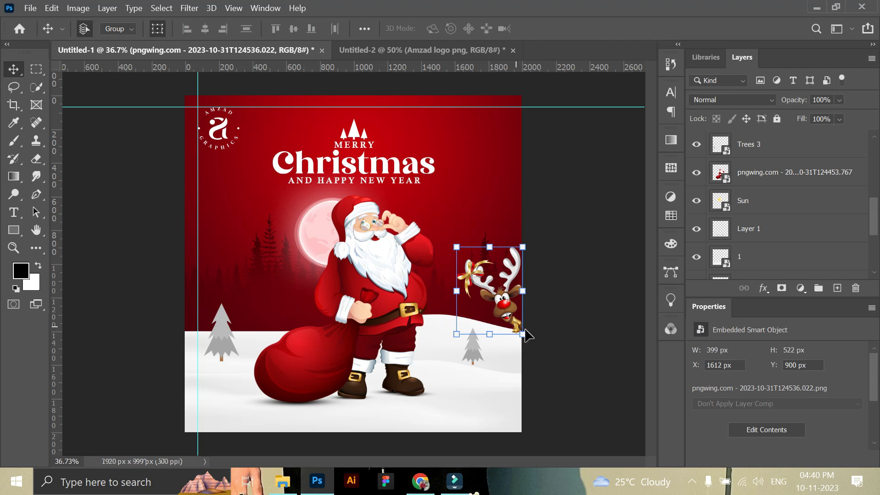
Nudge the reindeer slightly up and left to X 1601 px, Y 887 px
double_click(509, 306)
left_click_drag(509, 304, 507, 302)
left_click(579, 314)
left_click(506, 299)
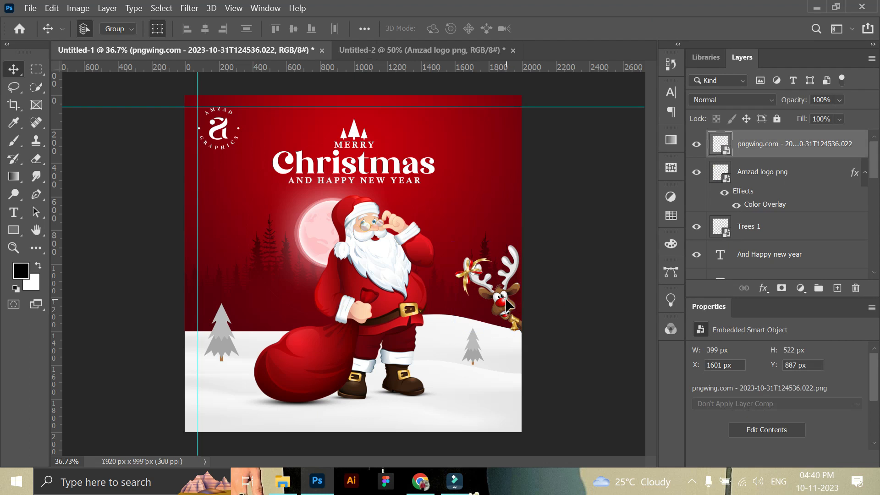
left_click(590, 301)
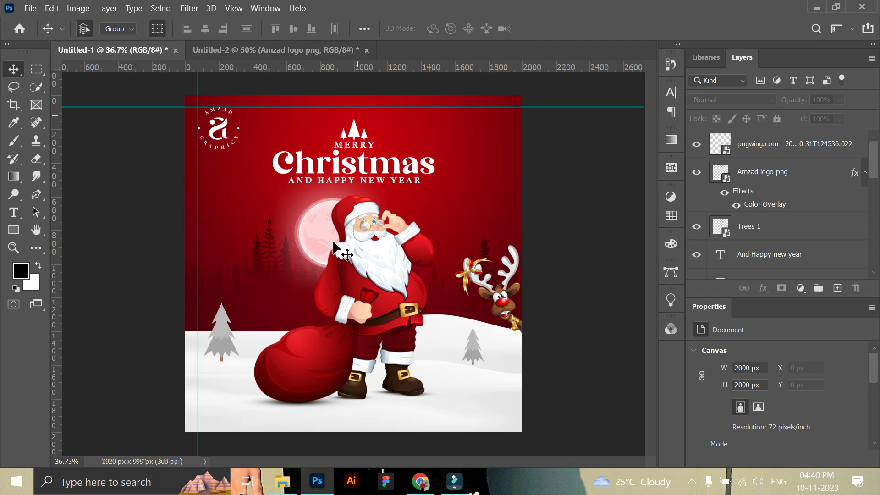
Place the png 1 snow image between the Santa and Sun layers and position it at about X 10 px, Y 761 px
left_click(283, 481)
left_click_drag(313, 133, 383, 270)
key("Return")
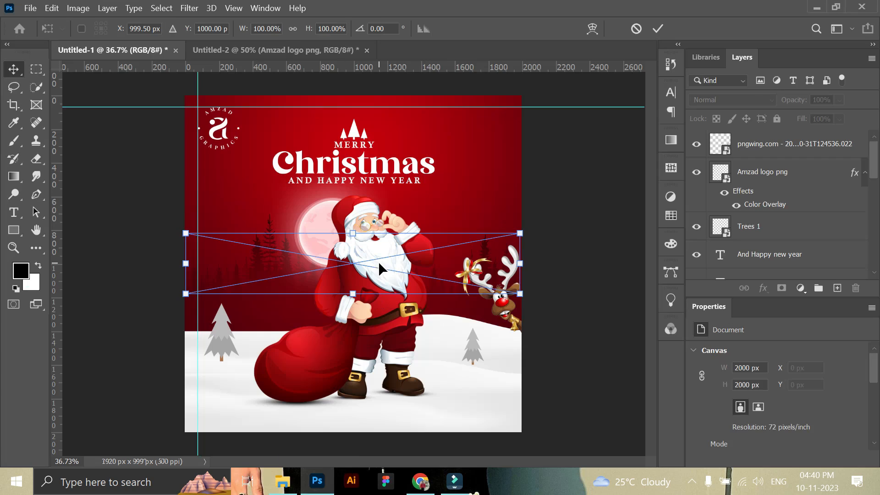
mouse_move(751, 144)
left_mouse_down()
mouse_move(766, 334)
mouse_move(748, 144)
left_mouse_up()
left_click_drag(442, 273, 445, 234)
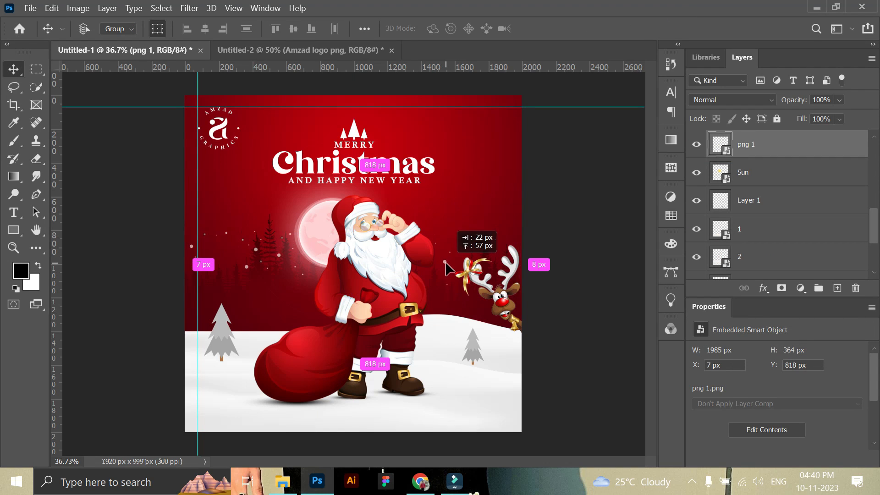
left_click_drag(447, 268, 447, 267)
Set the png 1 layer's blend mode to Screen and duplicate it twice, spreading the copies over the middle and upper sky
left_click(729, 100)
left_click(710, 213)
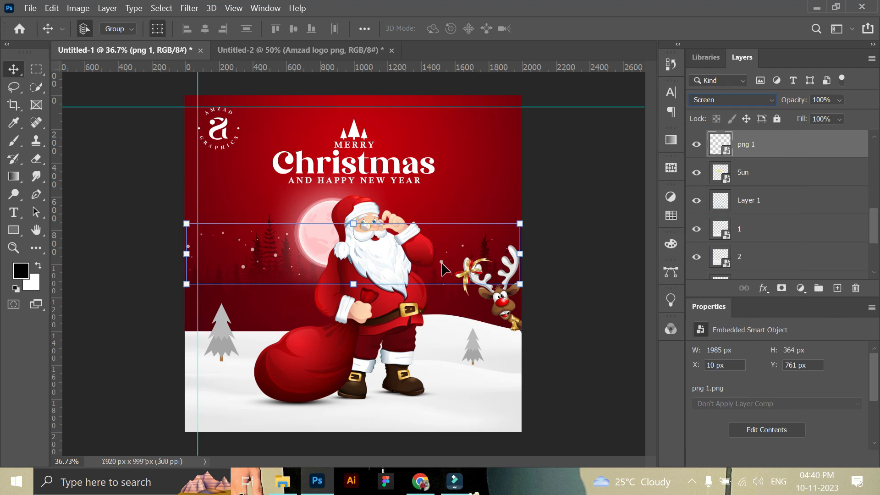
left_click_drag(766, 144, 838, 289)
left_click_drag(793, 144, 837, 288)
left_click_drag(297, 265, 280, 197)
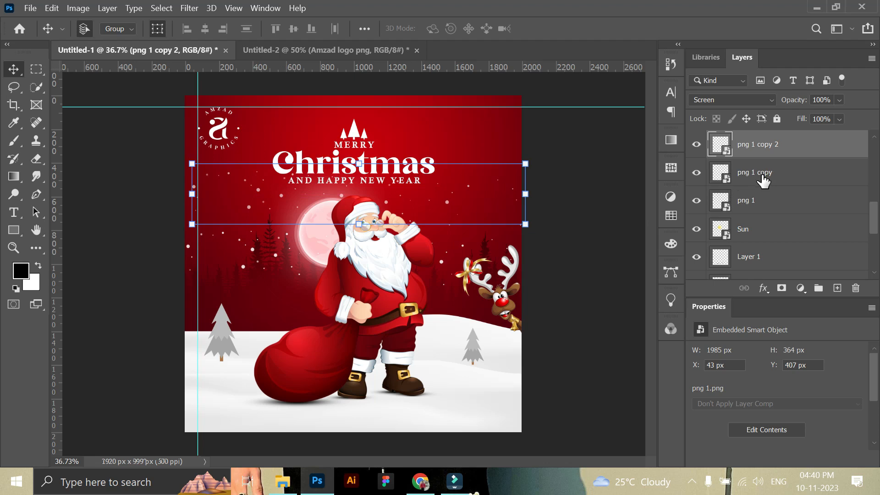
left_click(763, 177)
left_click_drag(276, 256, 281, 131)
left_click(552, 243)
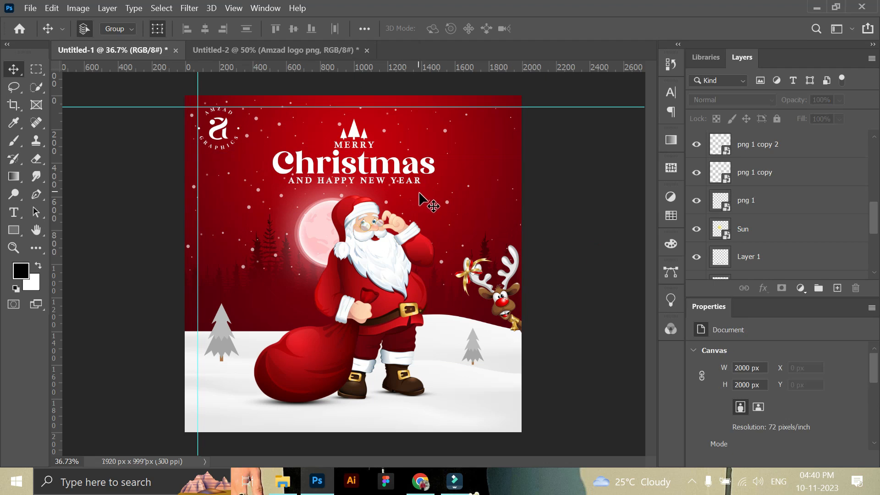
Raise png 1 copy 2 to Y 371 px, then rasterize it and erase its snow dots around the Christmas lettering
left_click_drag(448, 209, 444, 205)
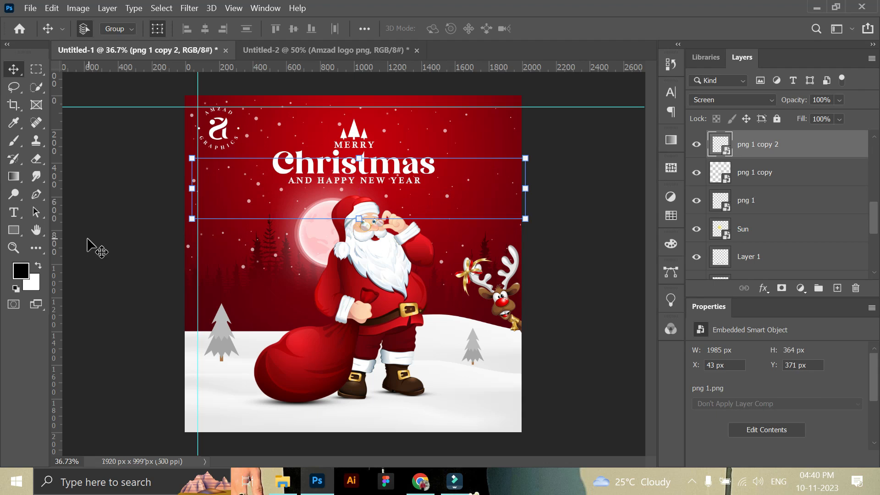
key("e")
left_click(401, 178)
left_click(465, 209)
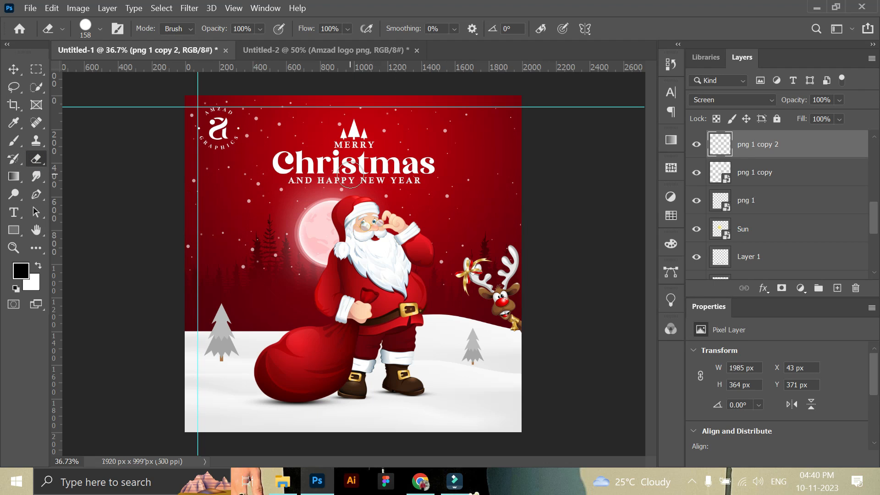
left_click(14, 69)
left_click(588, 225)
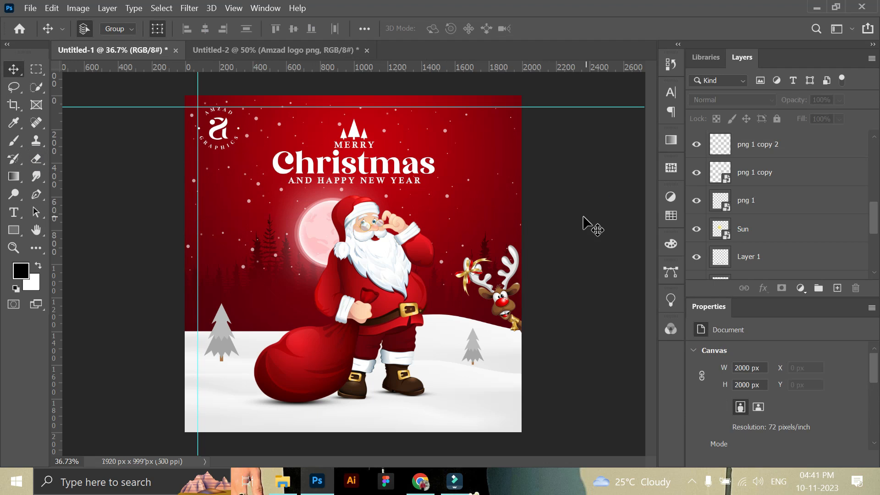
left_click(268, 293)
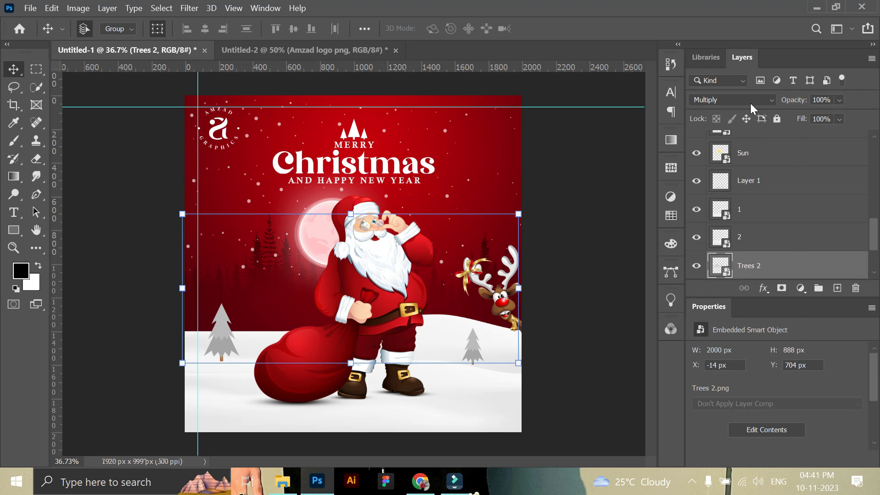
left_click(732, 100)
left_click(621, 192)
left_click(614, 197)
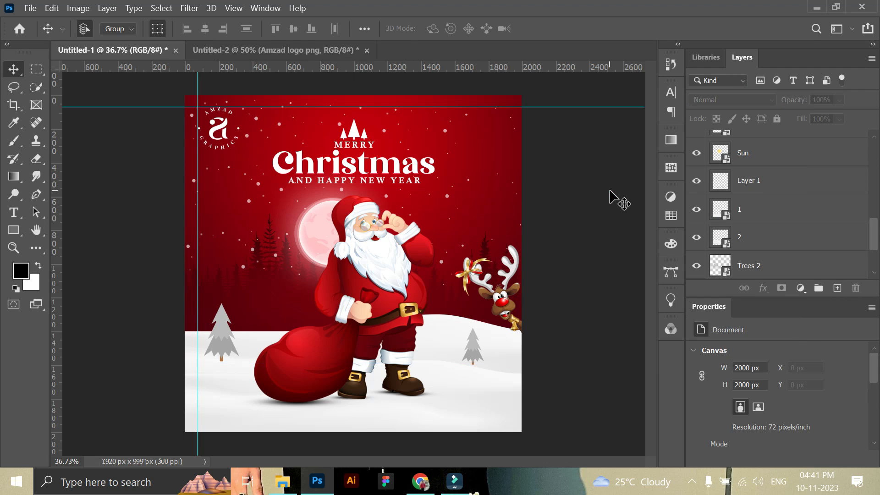
Add a vertical guide at X 1000 px and check the Christmas lettering and Trees 1 layers against it
left_click_drag(55, 291, 353, 328)
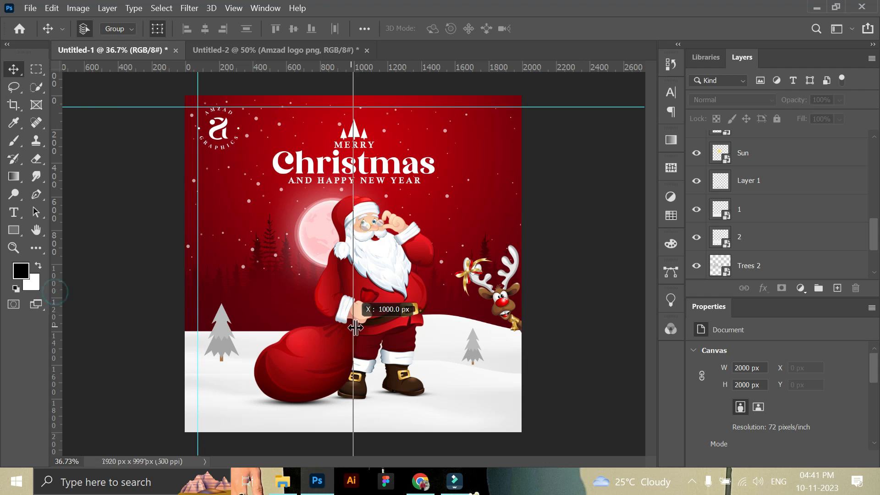
left_click(376, 165)
scroll(761, 179, "up", 3)
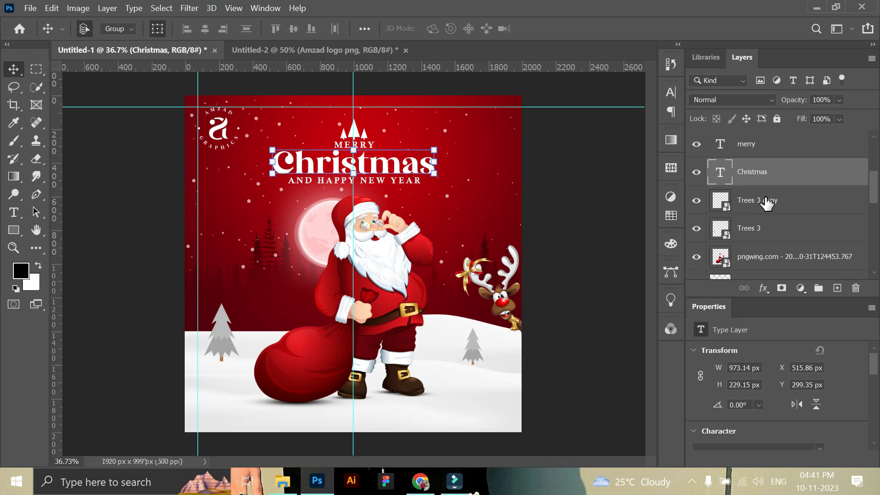
left_click(756, 153, "shift")
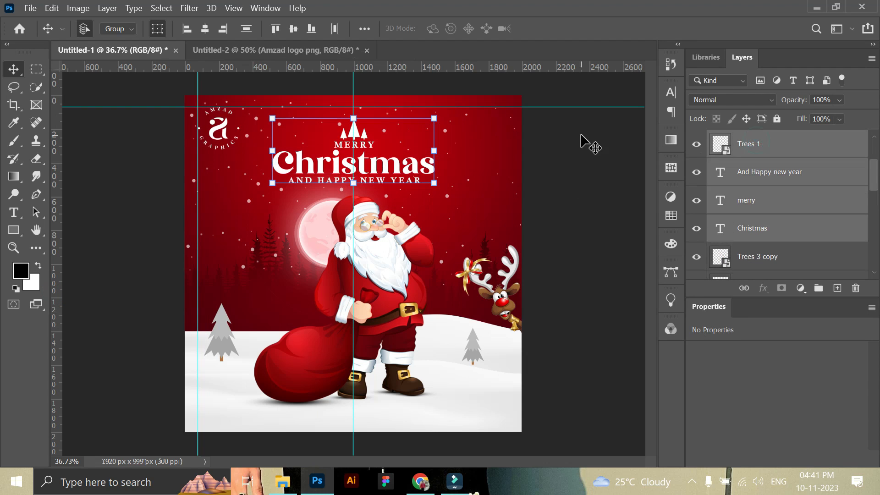
left_click(572, 184)
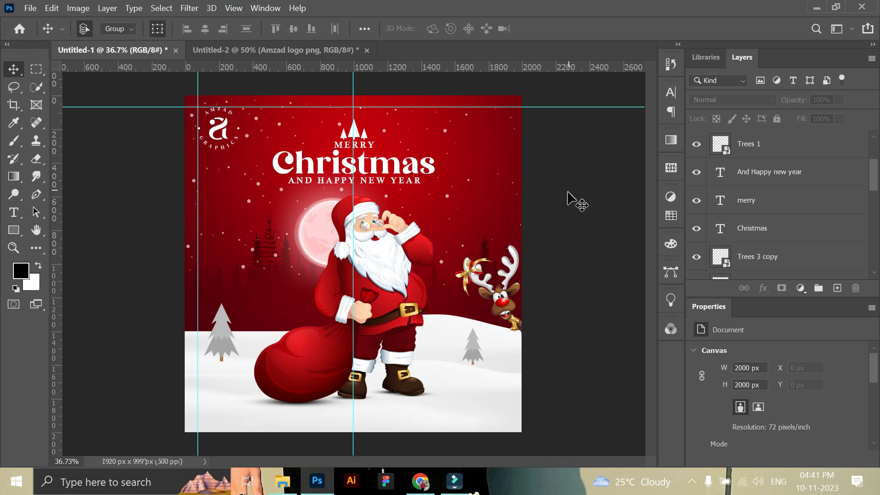
Move the Trees 3 copy layer between layers 1 and 2 and adjust the tree to 157 x 258 px at X 1645 px, Y 1355 px
scroll(504, 389, "up", 10)
left_click_drag(439, 271, 427, 266)
left_click_drag(807, 259, 787, 266)
left_click_drag(428, 282, 428, 285)
left_click_drag(458, 196, 472, 172)
left_click(656, 27)
left_click(16, 256)
left_click_drag(339, 220, 271, 229)
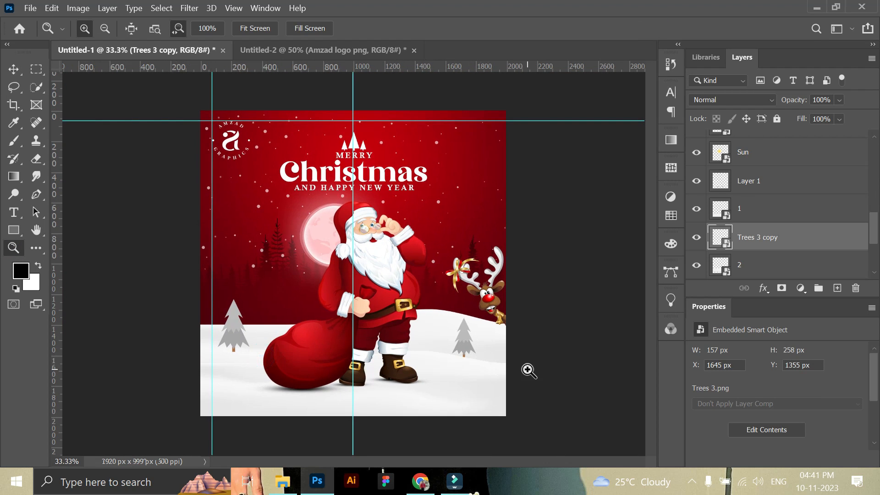
Shrink the Trees 3 copy tree to 17.38% and center it at about X 1712 px, Y 1503 px on the snow
left_click_drag(526, 367, 528, 370)
key("v")
left_click_drag(446, 268, 437, 277)
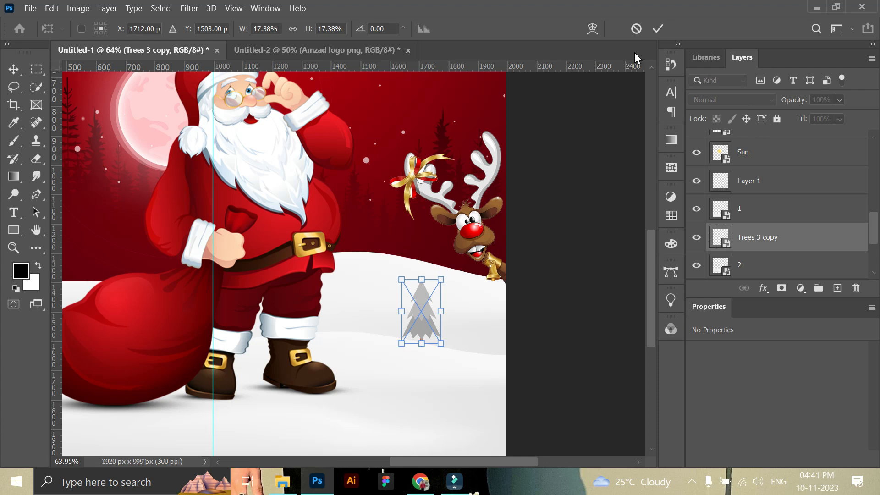
left_click(656, 27)
key("z")
left_click_drag(229, 263, 157, 263)
left_click_drag(220, 383, 245, 394)
left_click_drag(404, 364, 383, 368)
left_click_drag(430, 321, 410, 314)
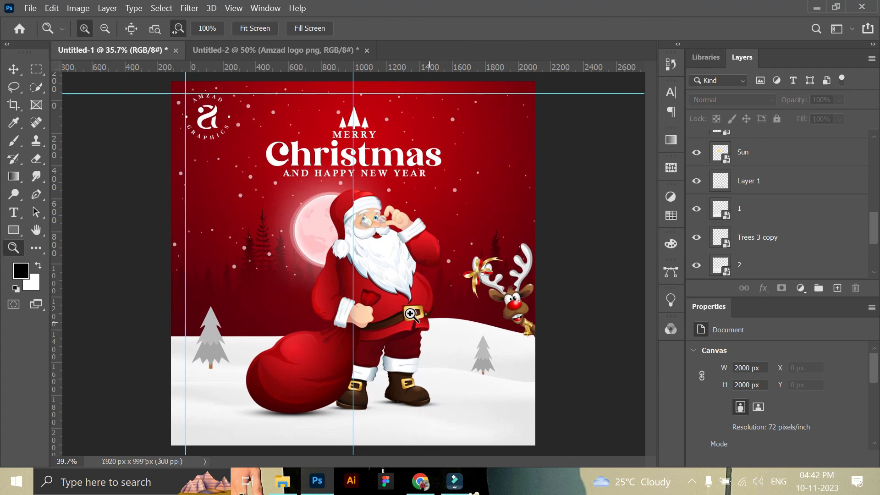
Move the Santa layer below the three png 1 snow layers, directly above Sun
left_click(14, 69)
left_click(417, 320)
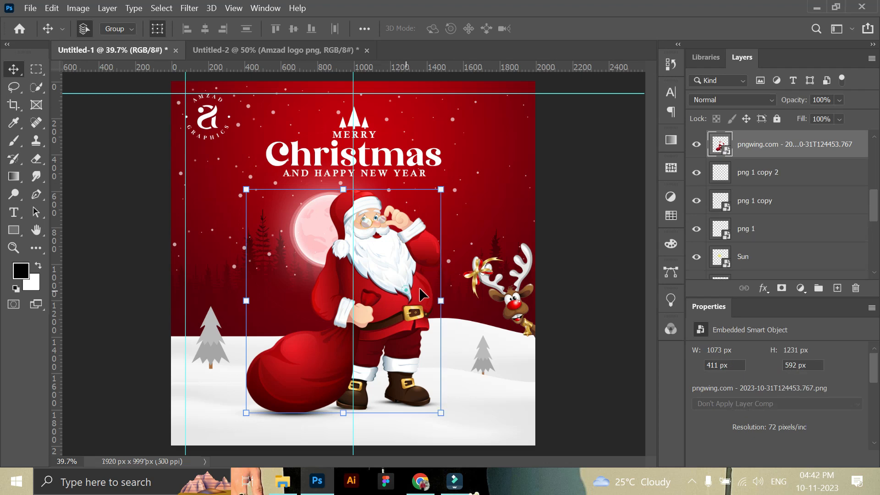
scroll(759, 183, "up", 1)
left_click(755, 202)
left_click(754, 179)
left_click(753, 204)
left_click(764, 183)
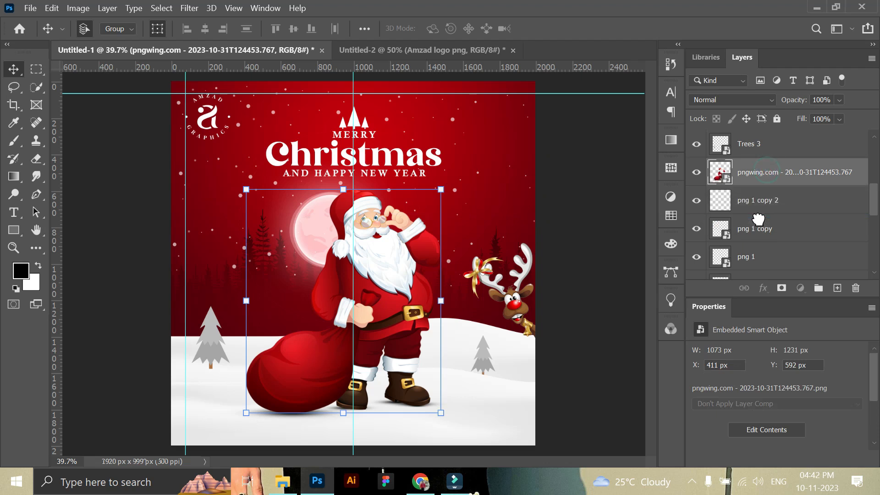
left_click_drag(757, 233, 754, 249)
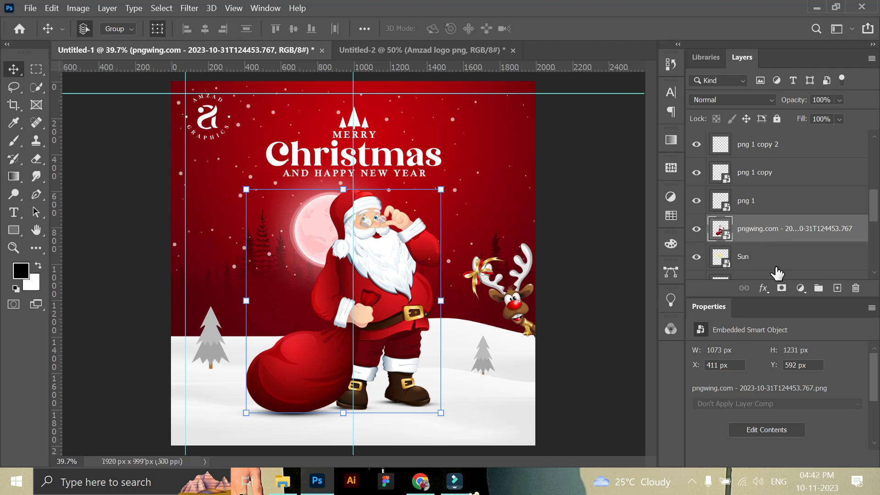
Enlarge the Santa, Sun and Layer 1 layers together to 101.43% and shift them slightly toward the poster's left
left_click(749, 260, "shift")
scroll(754, 256, "down", 1)
left_click(757, 252, "shift")
left_click_drag(451, 124, 452, 123)
left_click_drag(396, 345, 381, 339)
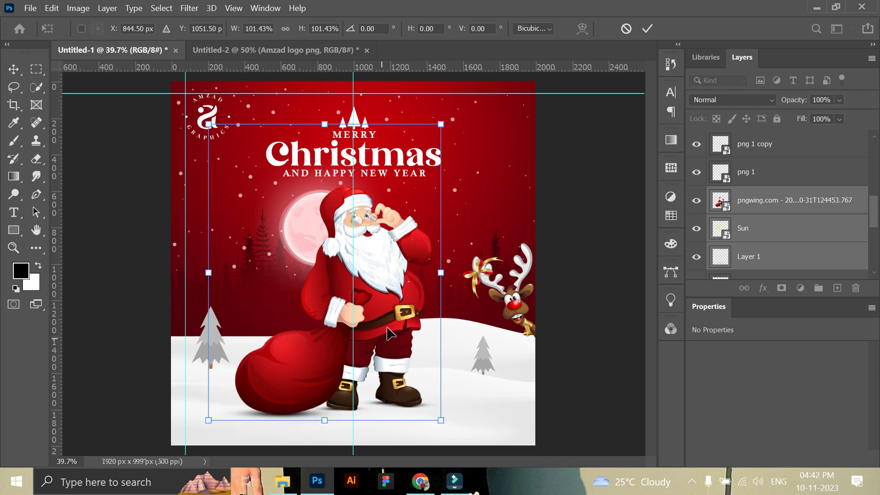
left_click(648, 29)
left_click_drag(382, 291, 387, 293)
Enlarge the reindeer to about 77% scale, keeping it against the poster's right edge
left_click(581, 289)
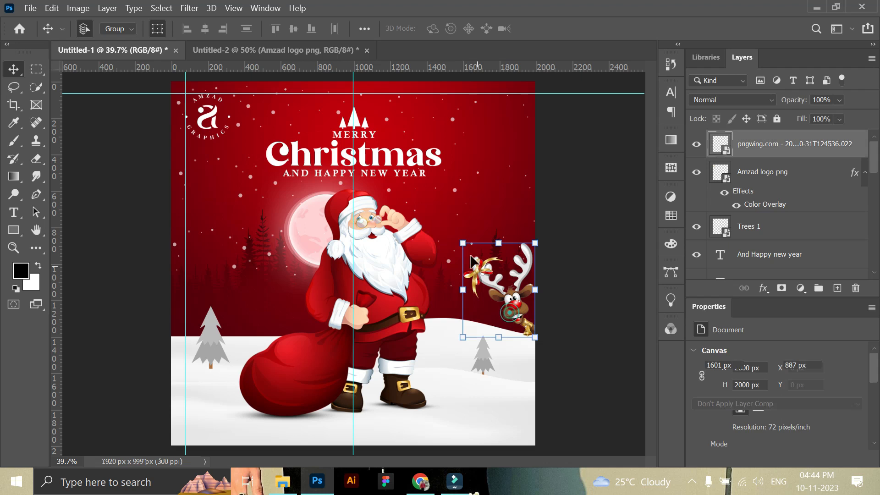
left_click_drag(525, 315, 564, 284)
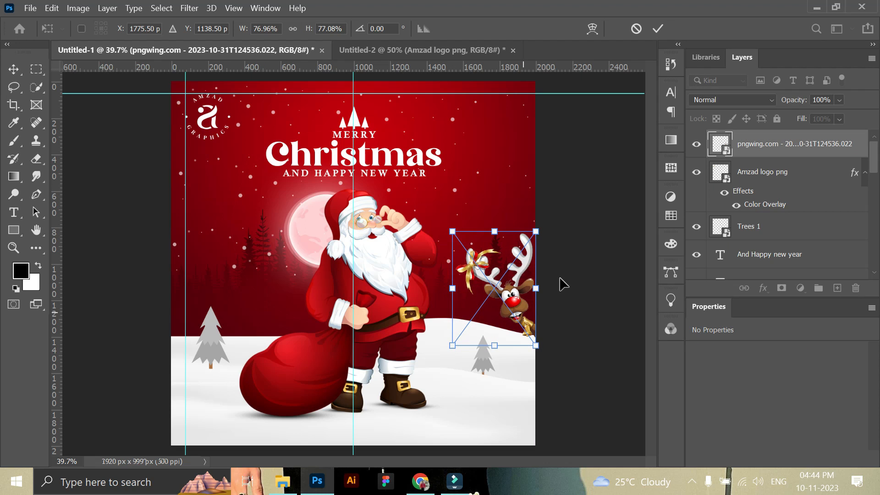
left_click(658, 29)
Scale the Christmas text up to 107.81%, extending it toward the left
left_click(265, 137)
left_click_drag(265, 138, 252, 137)
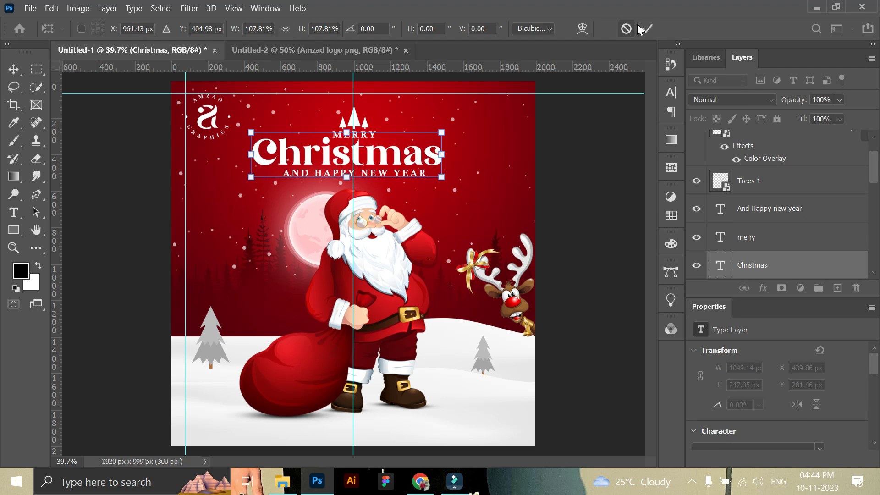
left_click(642, 28)
Align the horizontal centers of the Christmas, merry, And Happy new year and Trees 1 layers and move them onto the vertical center guide
left_click(775, 219, "shift")
left_click(763, 181, "shift")
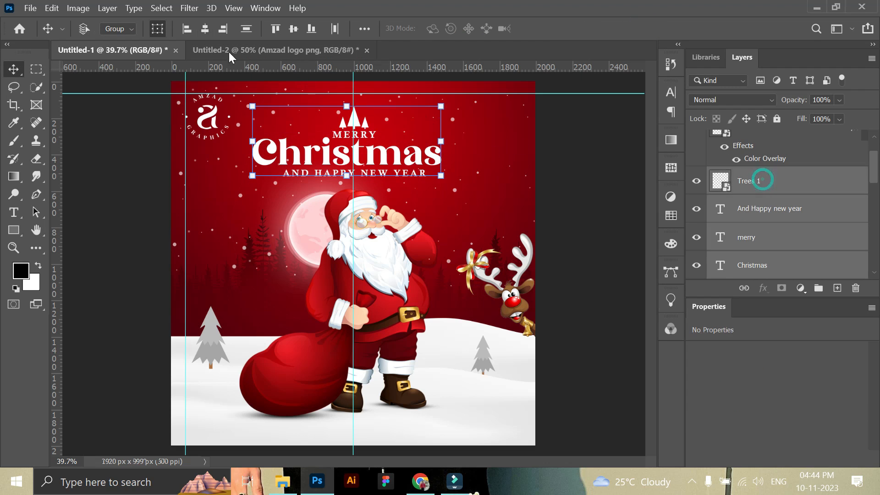
left_click(204, 29)
left_click_drag(404, 159, 410, 166)
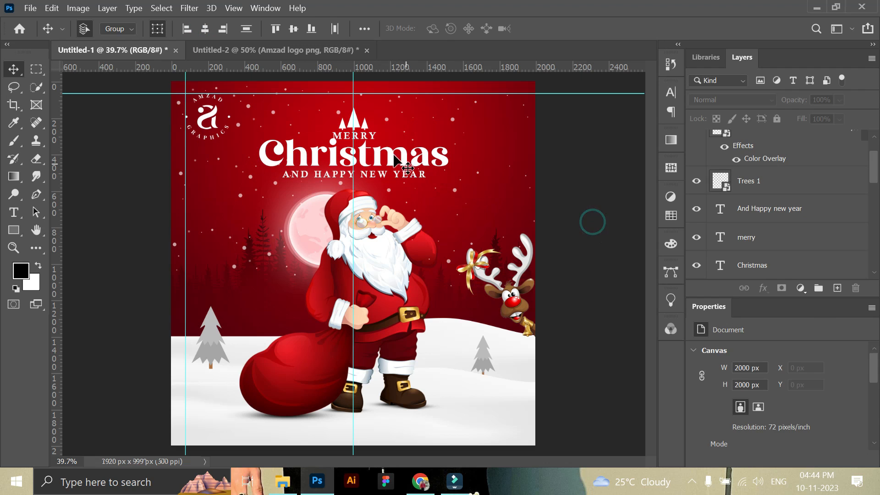
Place the merry layer directly below Trees 1 in the layer order and shift both slightly to the right above Christmas
left_click(362, 130)
left_click_drag(756, 236, 754, 202)
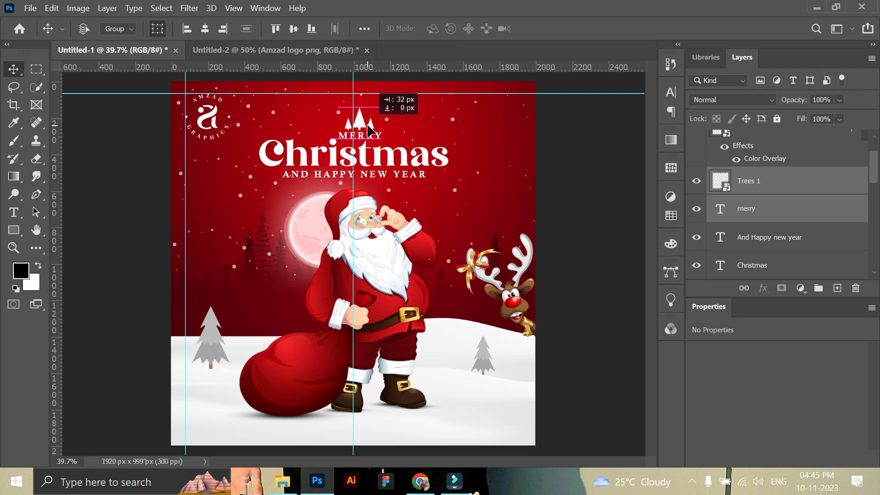
left_click_drag(369, 131, 369, 132)
left_click(579, 227)
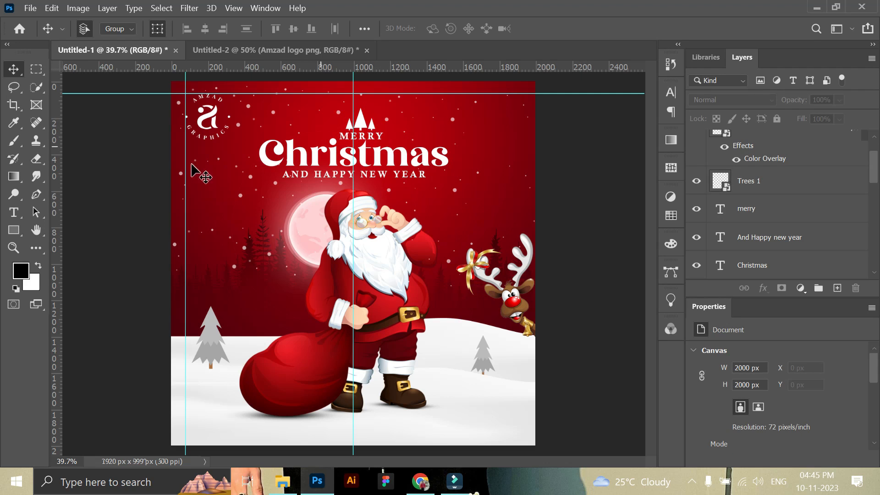
Nudge the Trees 1 and merry layers slightly up, adding space above the Christmas text
key("z")
left_click(369, 111)
left_click(13, 68)
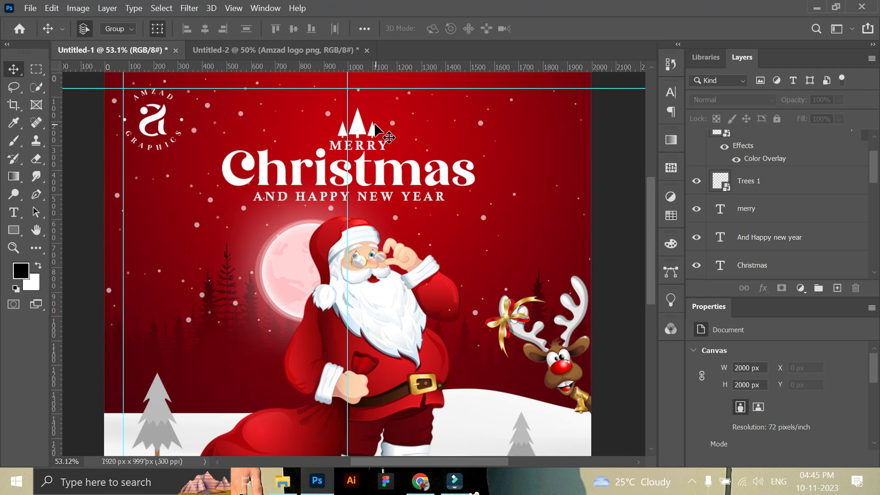
left_click(363, 126, "ctrl")
left_click(749, 208, "ctrl")
left_click_drag(360, 132, 359, 130)
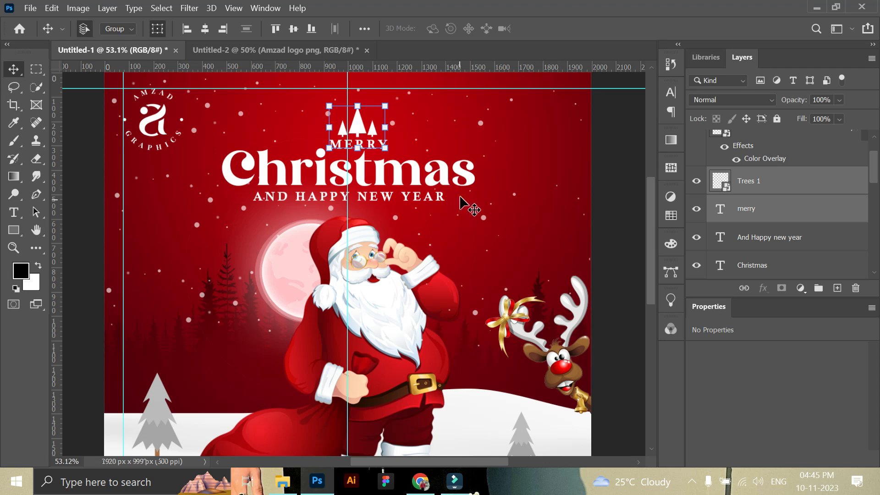
left_click(610, 204)
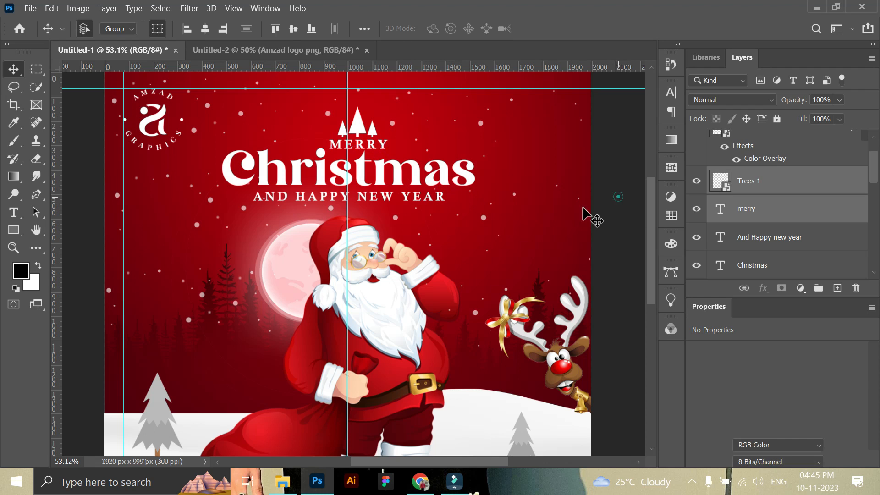
key("z")
left_click(393, 222, "alt")
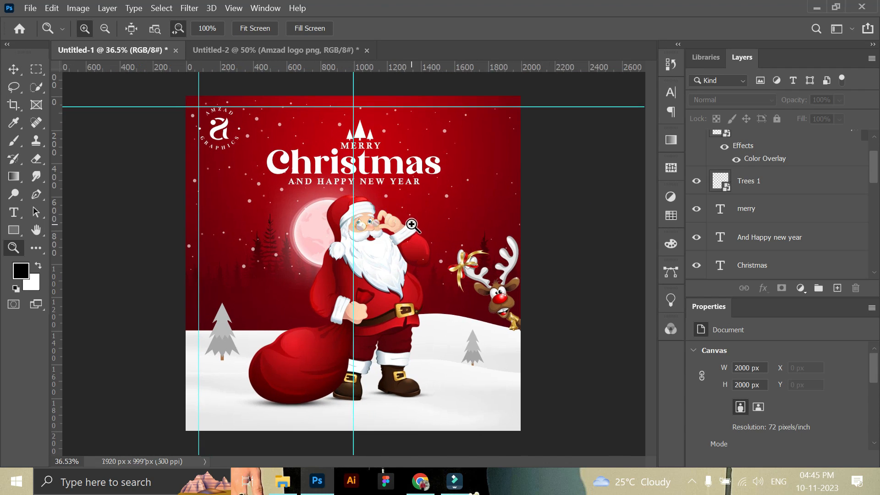
scroll(493, 233, "down", 1)
left_click(18, 71)
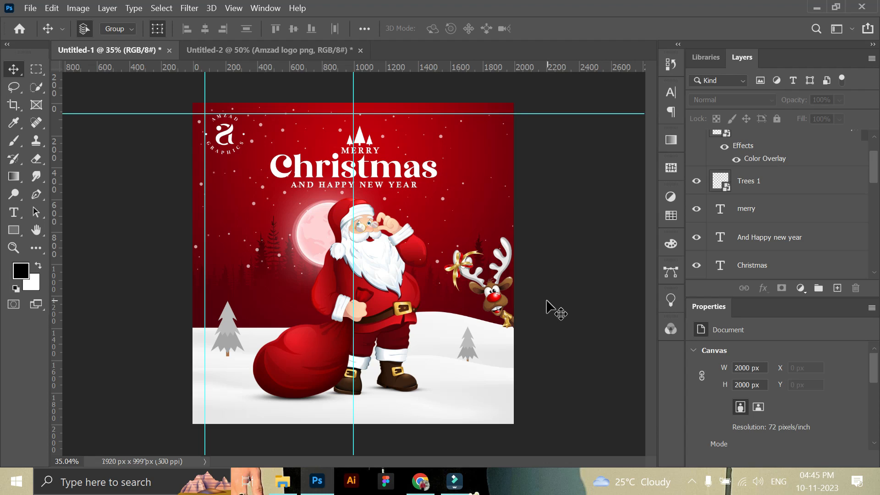
Select the lettering layers from Christmas up to Trees 1 and move them slightly up together
left_click(364, 172)
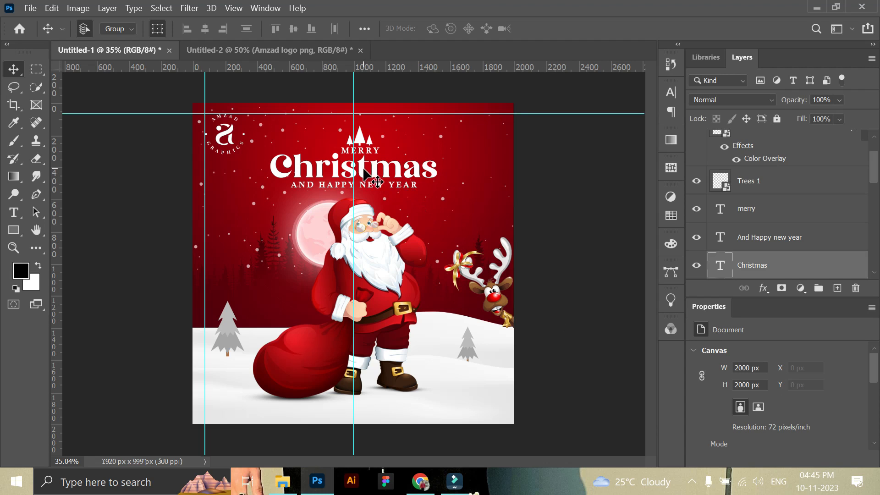
left_click(756, 188, "shift")
left_click_drag(364, 164, 364, 161)
Scale the Santa, Sun and Layer 1 layers together to about 102.42% and shift them slightly to the left
left_click(375, 251)
scroll(775, 257, "down", 1)
left_click(751, 261, "shift")
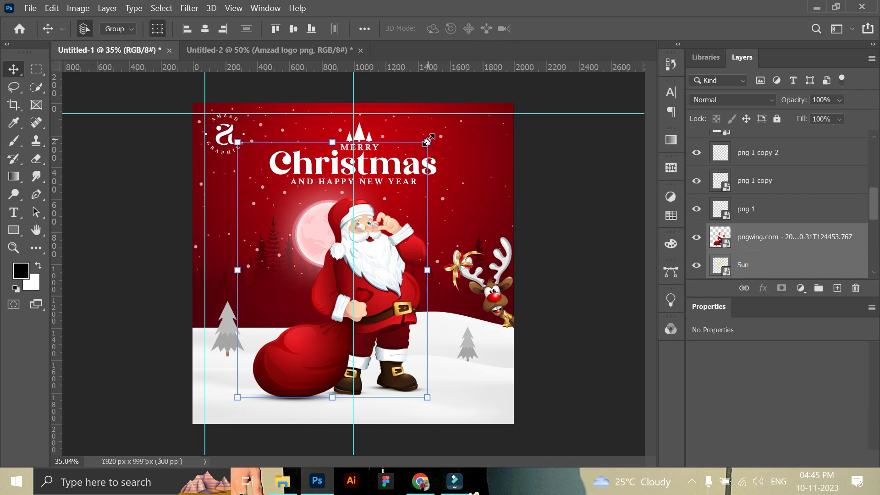
scroll(781, 246, "down", 1)
left_click(768, 263, "shift")
left_click_drag(431, 145, 433, 139)
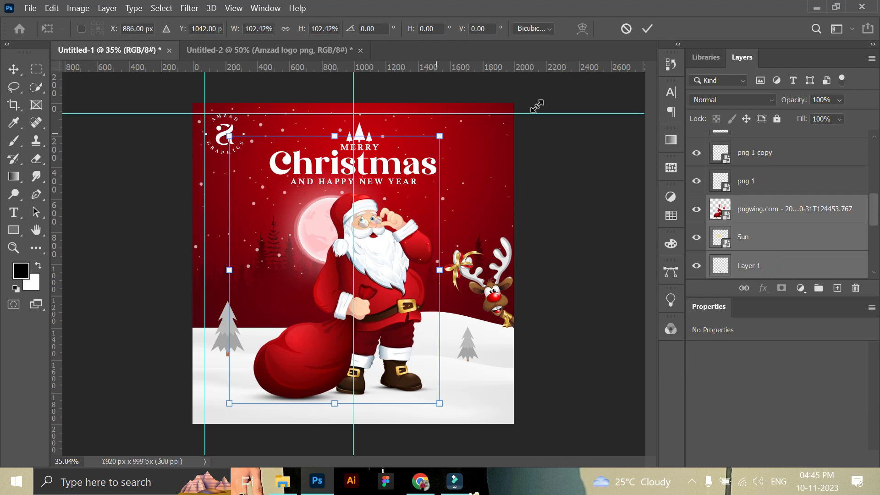
key("Return")
left_click_drag(406, 335, 441, 331)
Enlarge the reindeer slightly at the poster's right edge, to about 79.3% scale
left_click(501, 302, "ctrl")
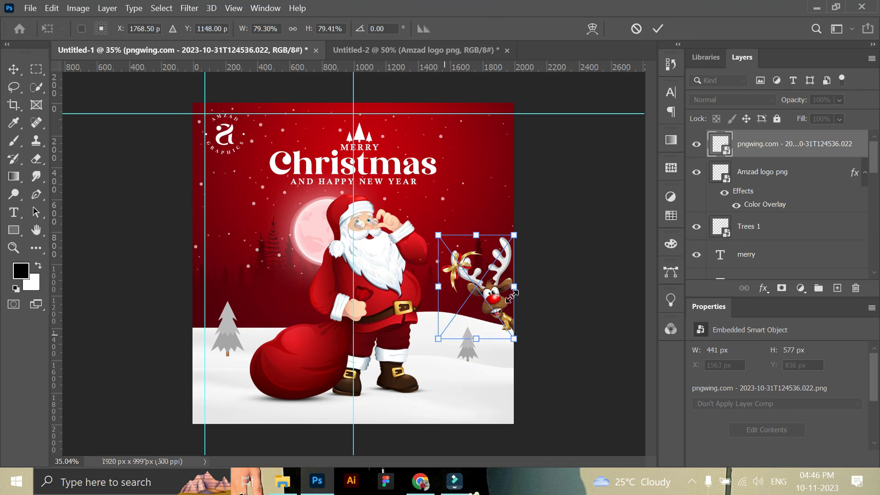
left_click(658, 27)
Enlarge the Trees 1 icon above the MERRY text to about 192 x 148 px
key("z")
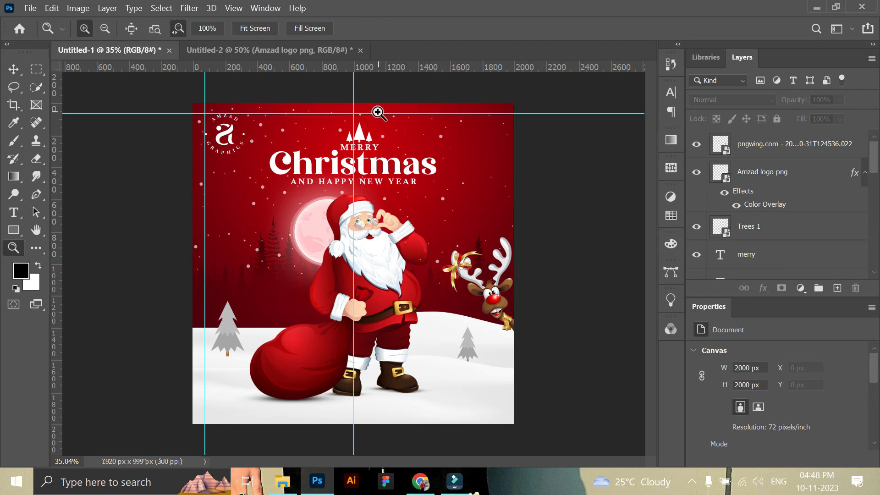
left_click_drag(379, 113, 404, 138)
left_click(14, 69)
left_click(323, 137, "ctrl")
key("ctrl+t")
left_click_drag(320, 133, 316, 124)
left_click(657, 28)
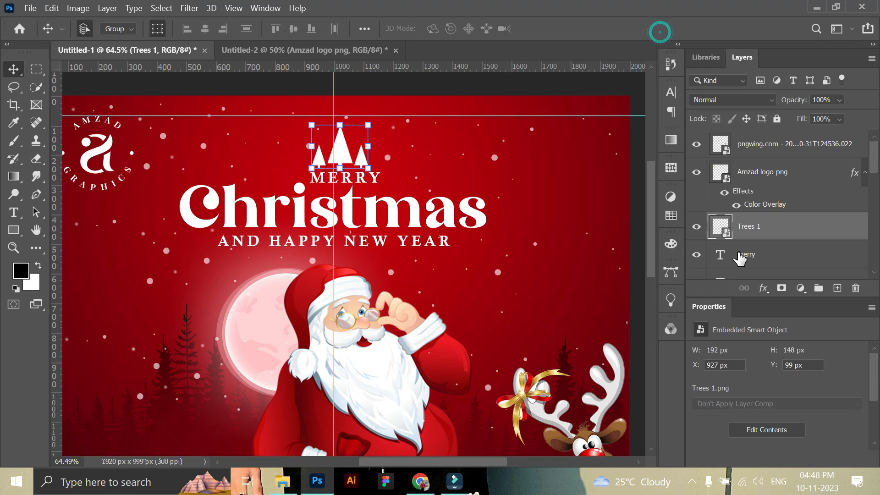
Scale the merry text up to 103.55%
left_click(746, 255)
key("ctrl+t")
left_click_drag(381, 183, 386, 186)
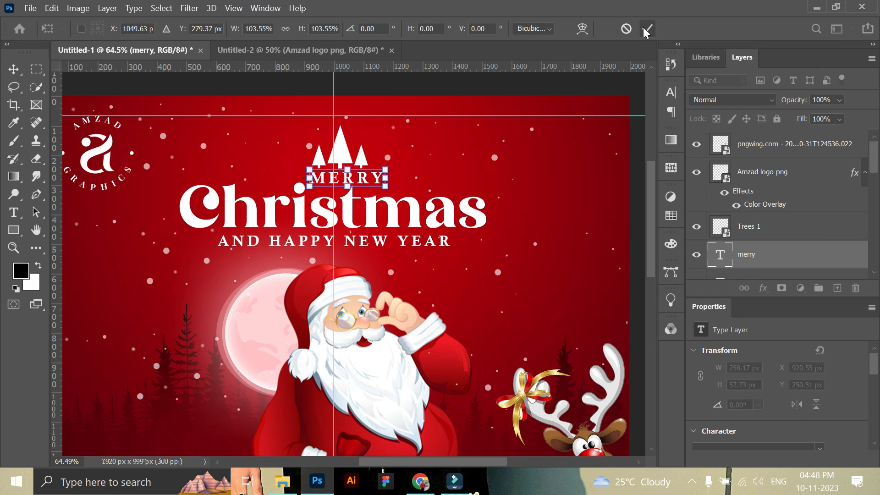
left_click(647, 28)
Align the horizontal centers of Trees 1 and merry and move both about 3 px left
left_click(727, 225, "ctrl")
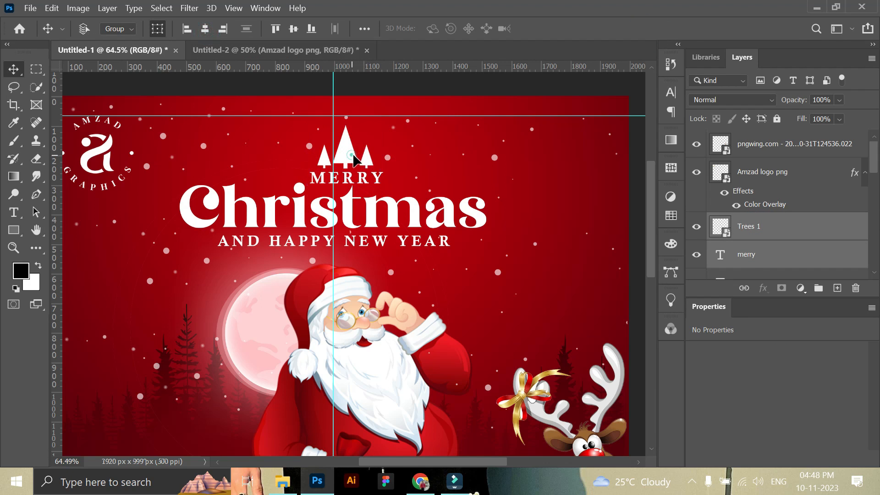
left_click_drag(354, 157, 355, 158)
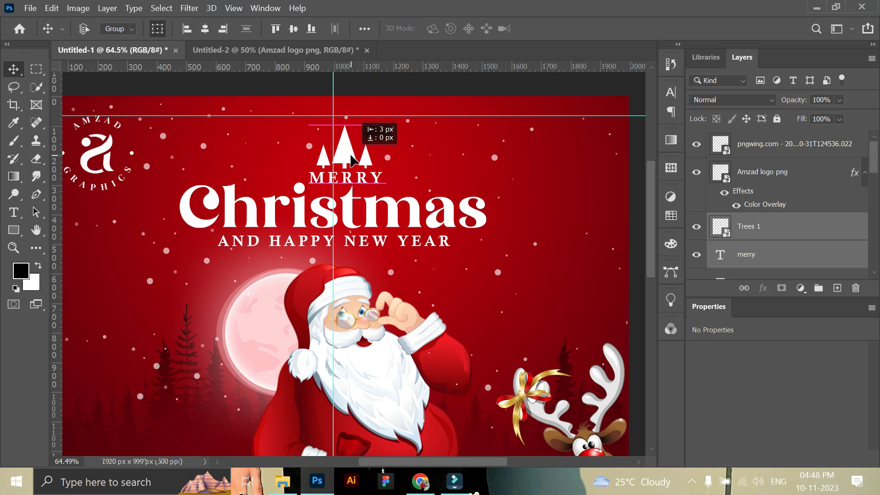
Scale the Trees 1 icon down to 24.96%
left_click(13, 248)
left_click_drag(369, 156, 459, 172)
key("v")
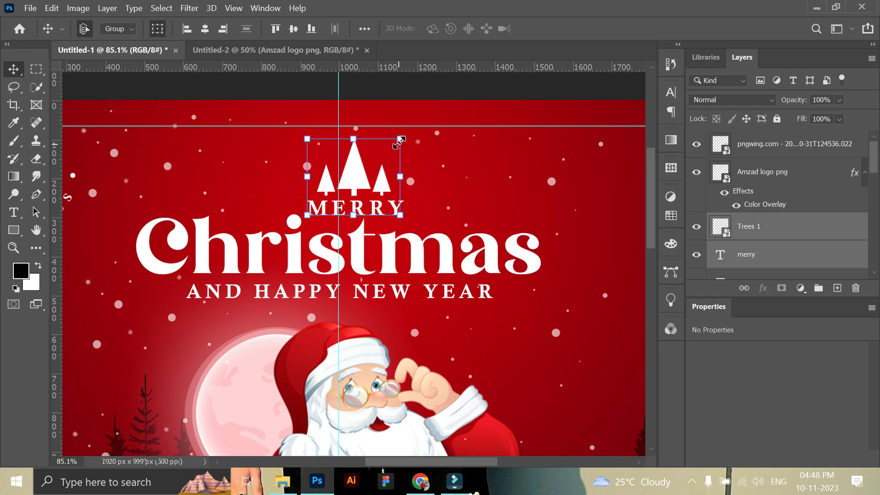
left_click(464, 90)
left_click(356, 173)
left_click_drag(392, 137, 386, 143)
left_click(653, 28)
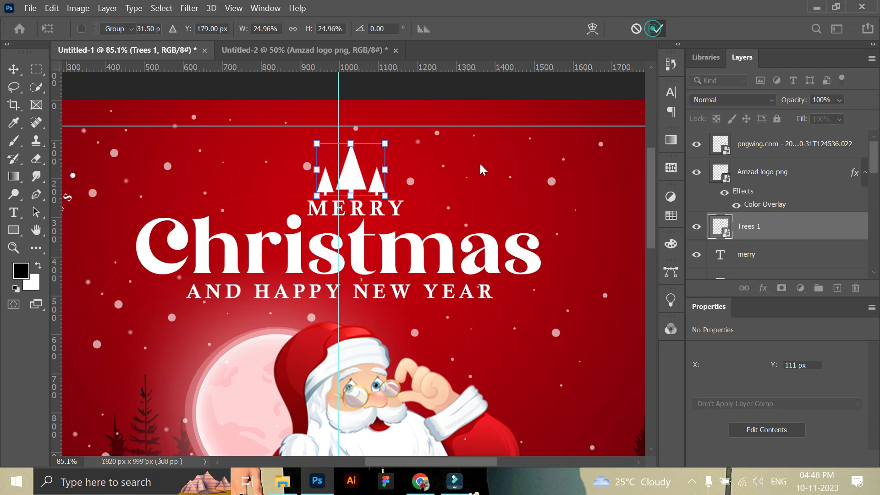
Align the horizontal centers of Trees 1 and merry so the trees sit centered above the word
left_click(761, 253, "ctrl")
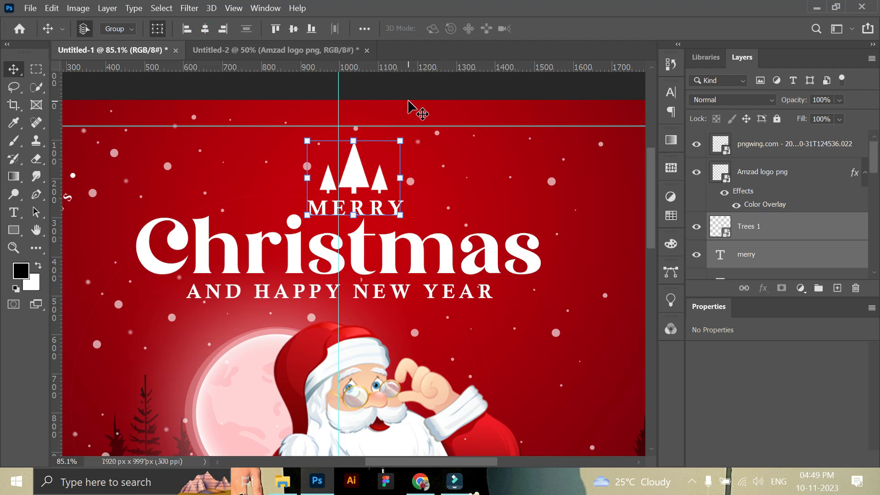
left_click(373, 179)
left_click(724, 256, "ctrl")
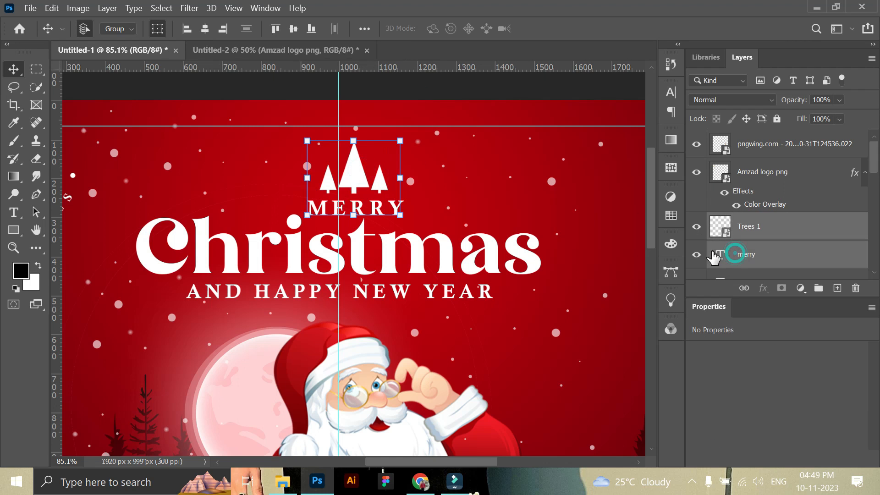
left_click(369, 97)
Nudge the Amzad logo to X 78 px, Y 71 px, against the intersecting guides at the poster's upper-left corner
left_click(11, 248)
left_click_drag(408, 224, 389, 223)
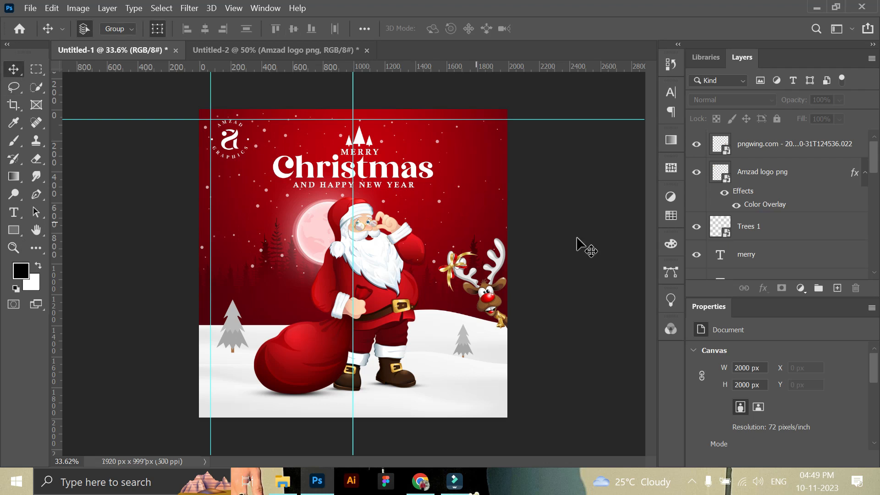
left_click_drag(234, 108, 209, 159)
key("v")
left_click_drag(245, 223, 246, 226)
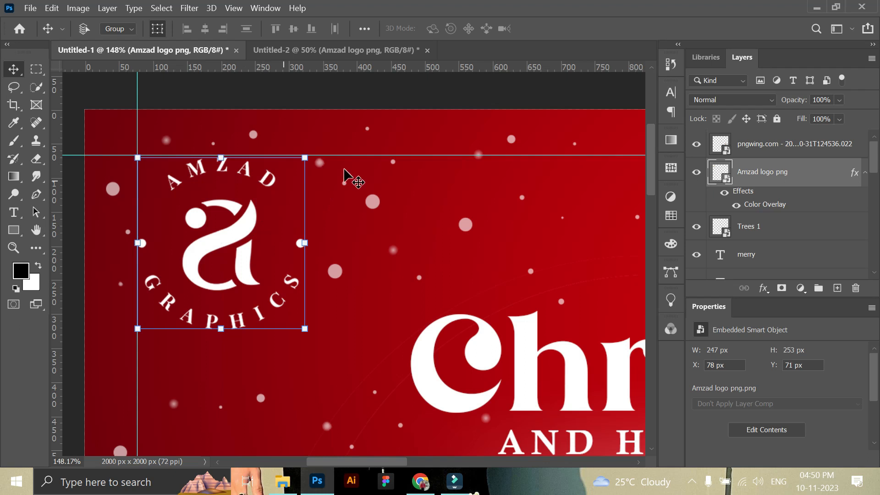
left_click(191, 88)
Save the poster as a JPEG named Merry Christmas Post Design in the Downloads folder, over the existing file
left_click(13, 248)
left_click_drag(342, 260, 295, 228)
left_click_drag(475, 297, 447, 293)
left_click(14, 69)
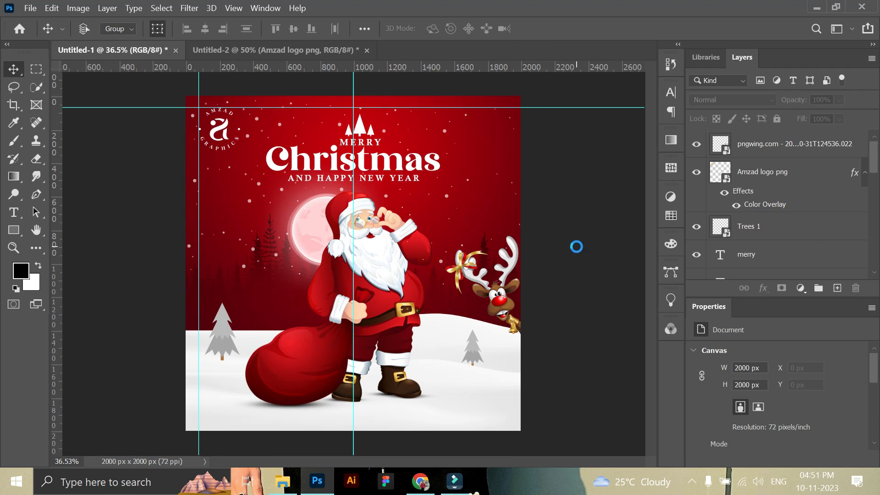
key("ctrl+shift+s")
left_click(586, 279)
left_click(543, 129)
left_click(508, 150)
left_click(685, 431)
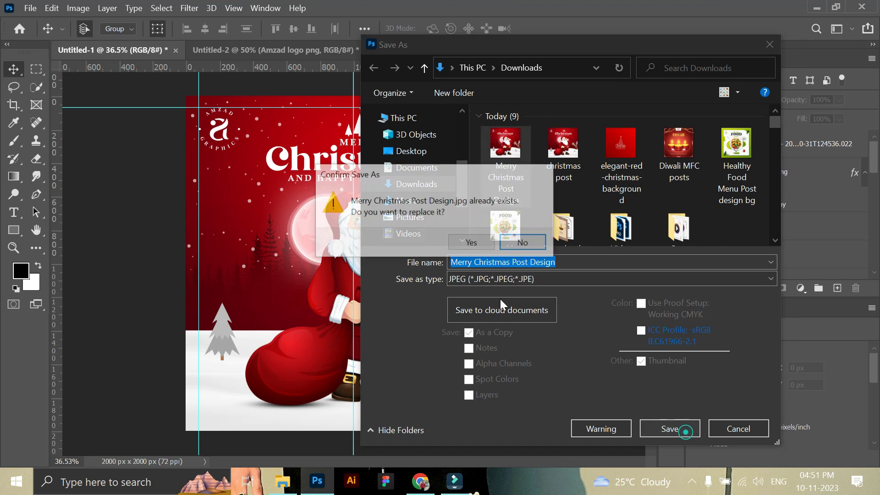